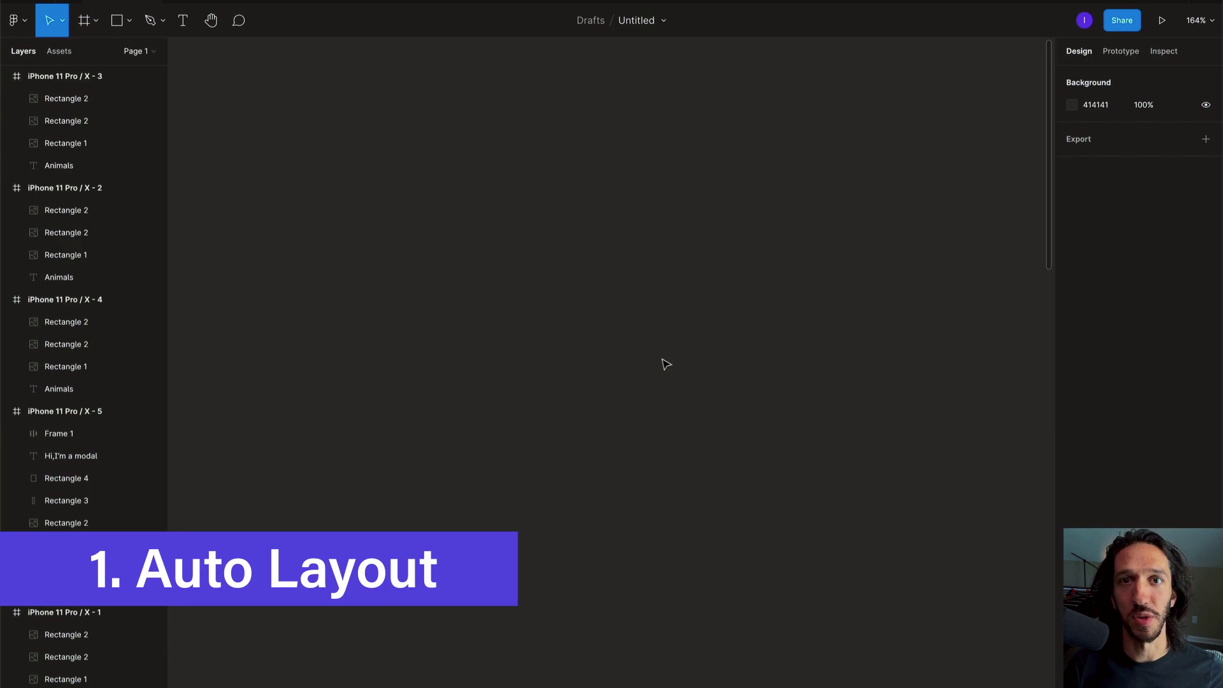
# - Select the Animals heading together with the lion, bear and pug images
pyautogui.scroll(-5, 666, 364)
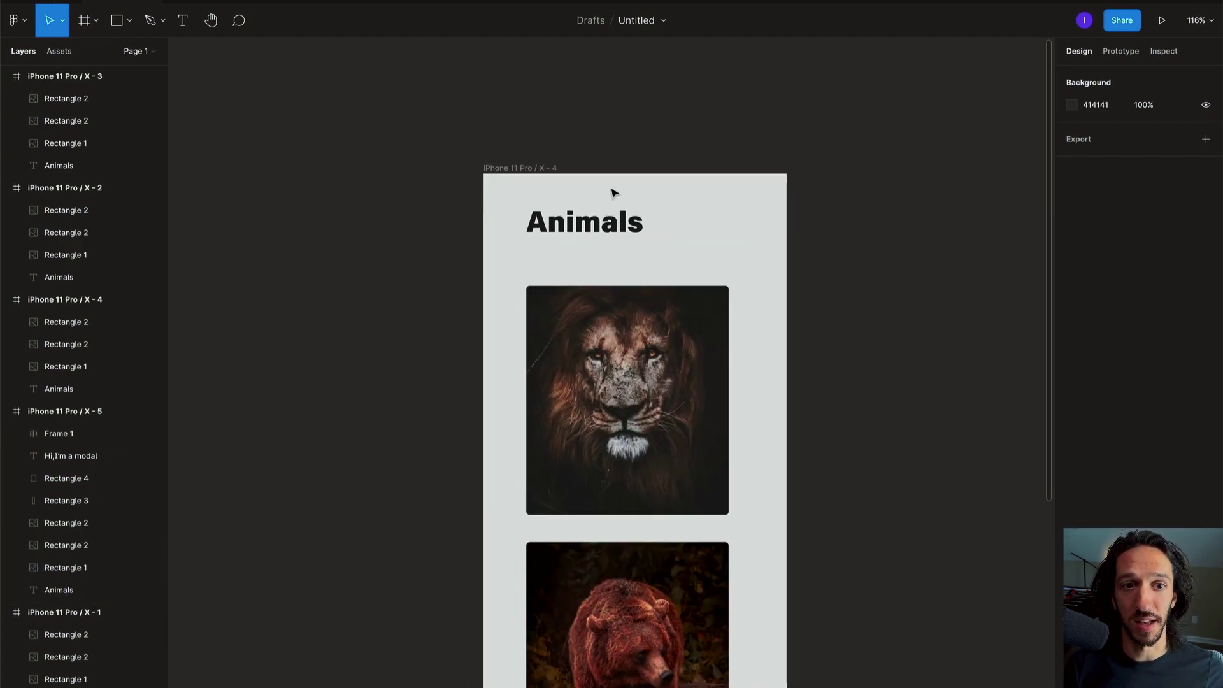
pyautogui.click(613, 192)
pyautogui.click(594, 224)
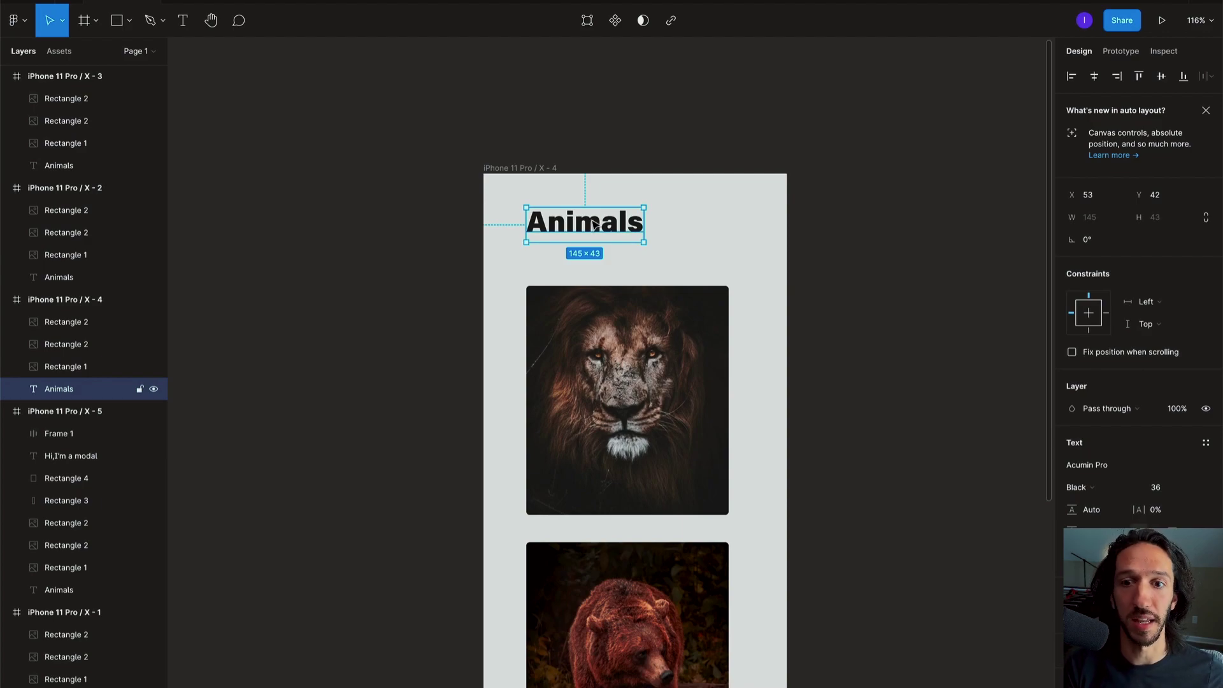
pyautogui.click(672, 150)
pyautogui.scroll(-3, 928, 265)
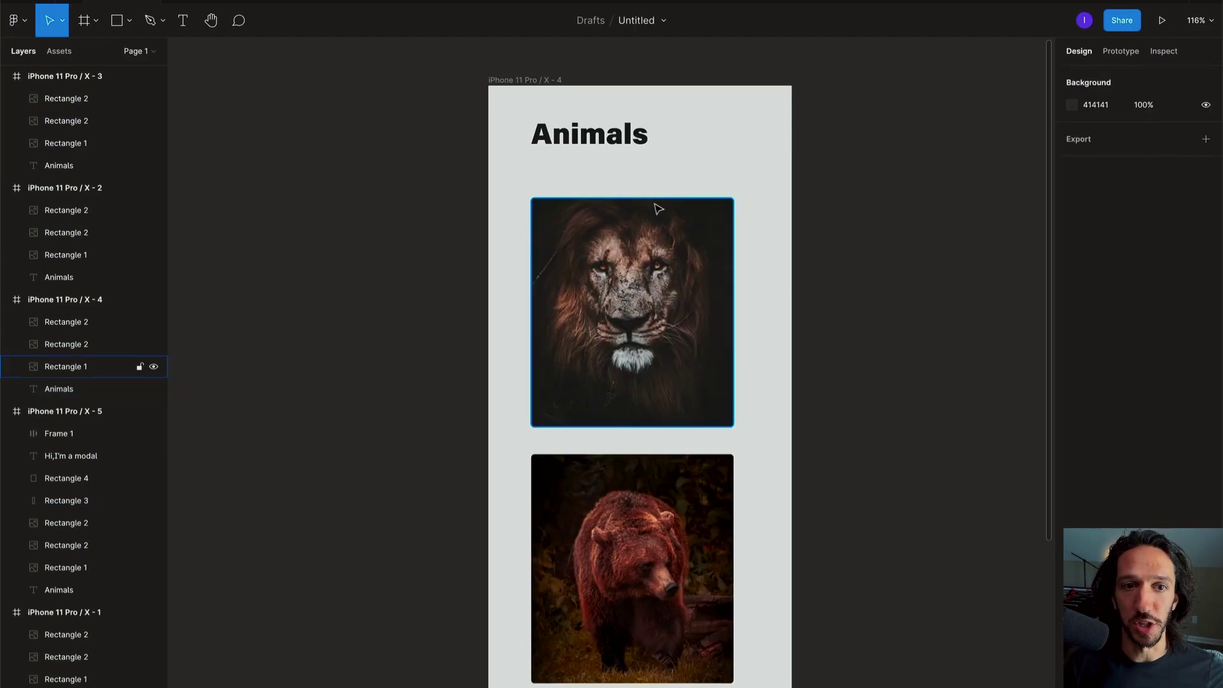
pyautogui.click(590, 140)
pyautogui.scroll(-1, 886, 369)
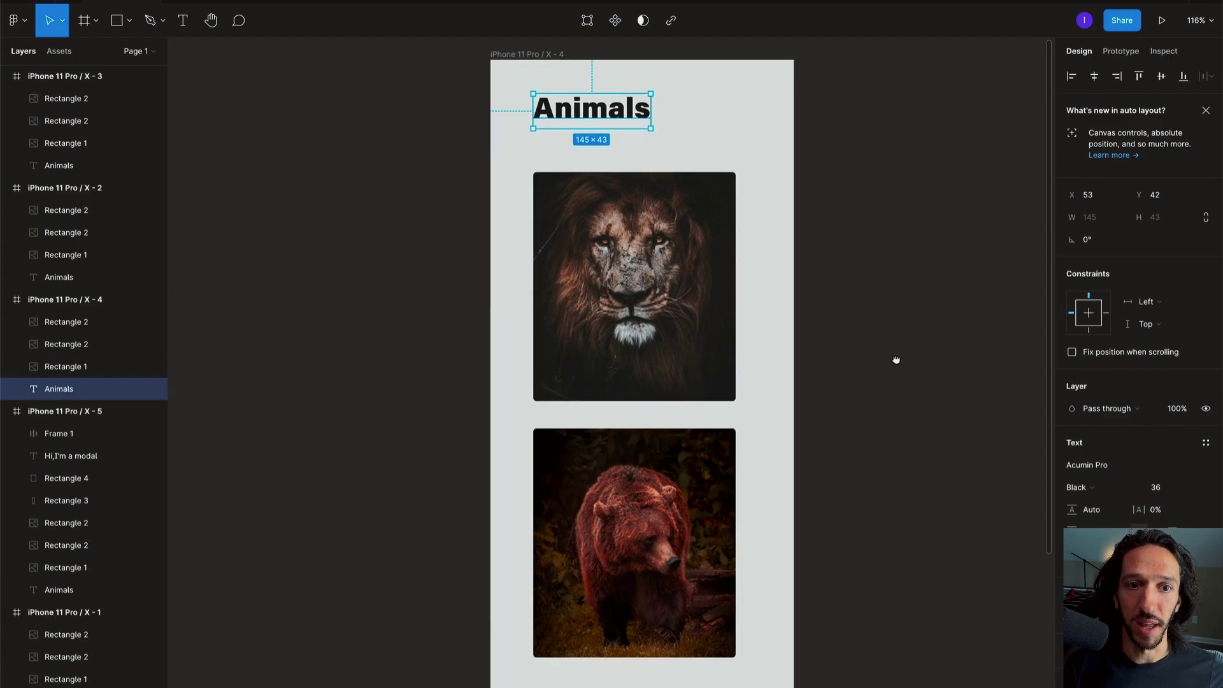
pyautogui.keyDown('shift'); pyautogui.click(630, 255); pyautogui.keyUp('shift')
pyautogui.keyDown('shift'); pyautogui.click(637, 541); pyautogui.keyUp('shift')
pyautogui.scroll(-6, 834, 357)
pyautogui.keyDown('shift'); pyautogui.click(732, 573); pyautogui.keyUp('shift')
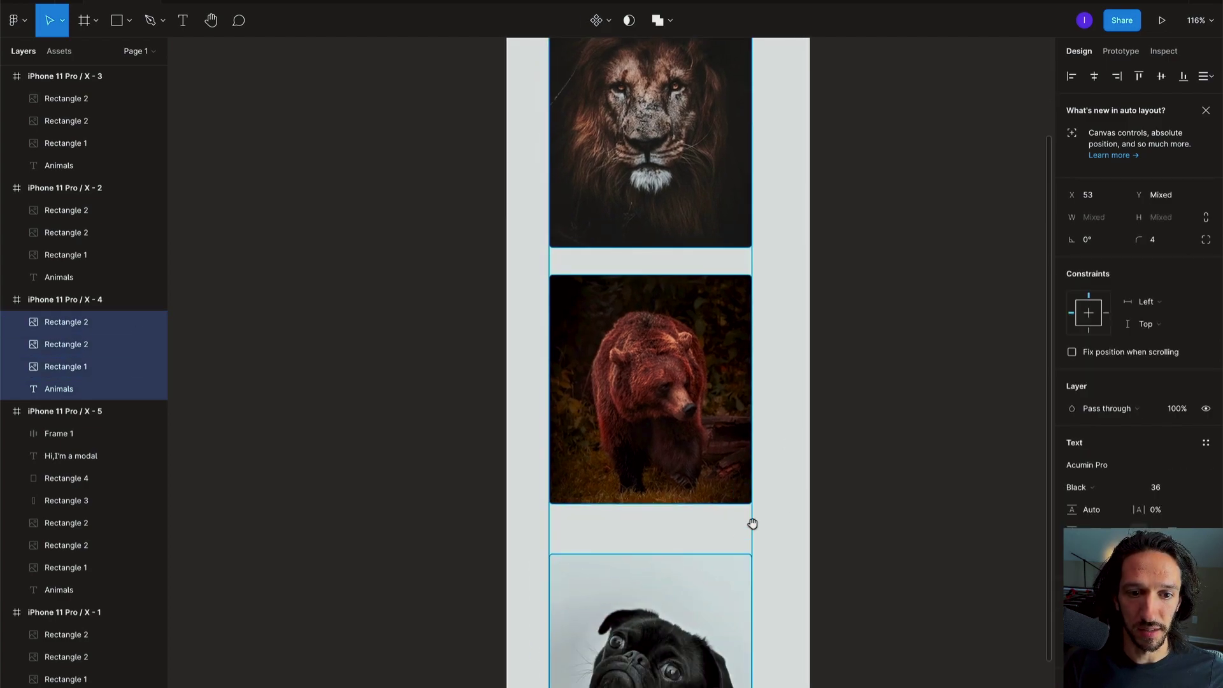
pyautogui.scroll(-1, 828, 442)
# - Wrap the heading and three images in a vertical auto layout frame, Frame 2
pyautogui.hotkey('shift', 'a')
pyautogui.scroll(5, 887, 364)
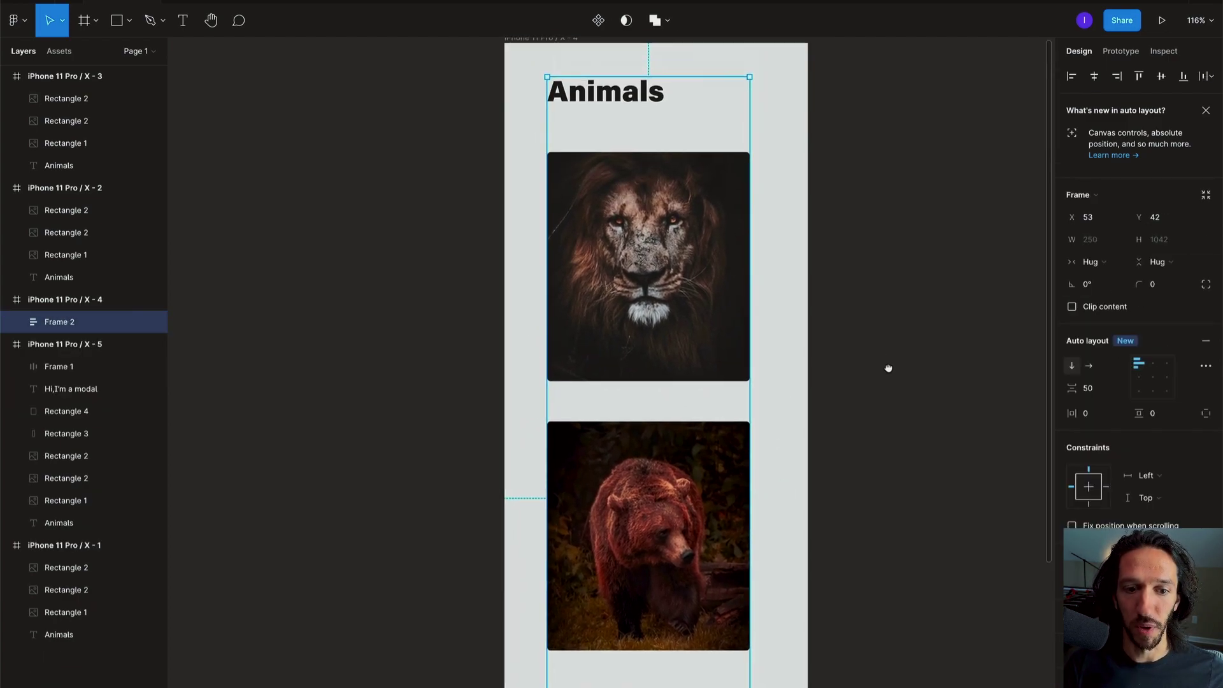
pyautogui.scroll(-1, 909, 429)
# - Drag Frame 2's item spacing up to 58, then down to -26 so items overlap
pyautogui.hscroll(-1, 909, 429)
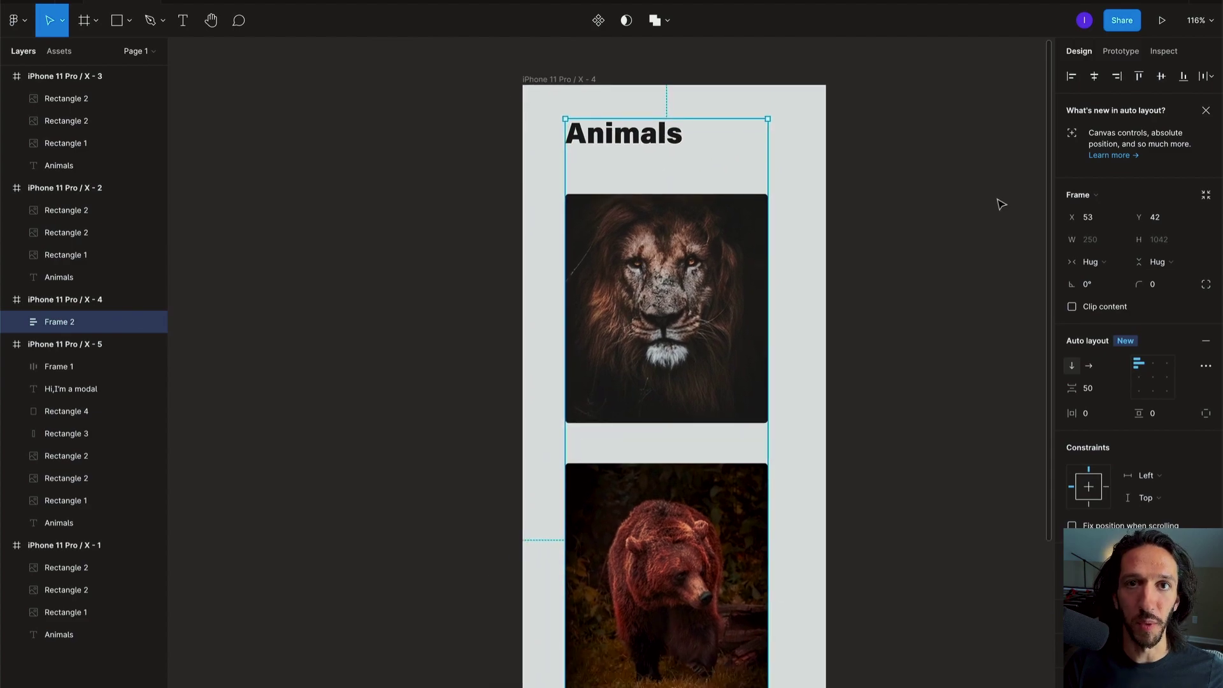
pyautogui.moveTo(668, 170)
pyautogui.mouseDown()
pyautogui.moveTo(666, 185)
pyautogui.moveTo(665, 161)
pyautogui.moveTo(686, 159)
pyautogui.mouseUp()
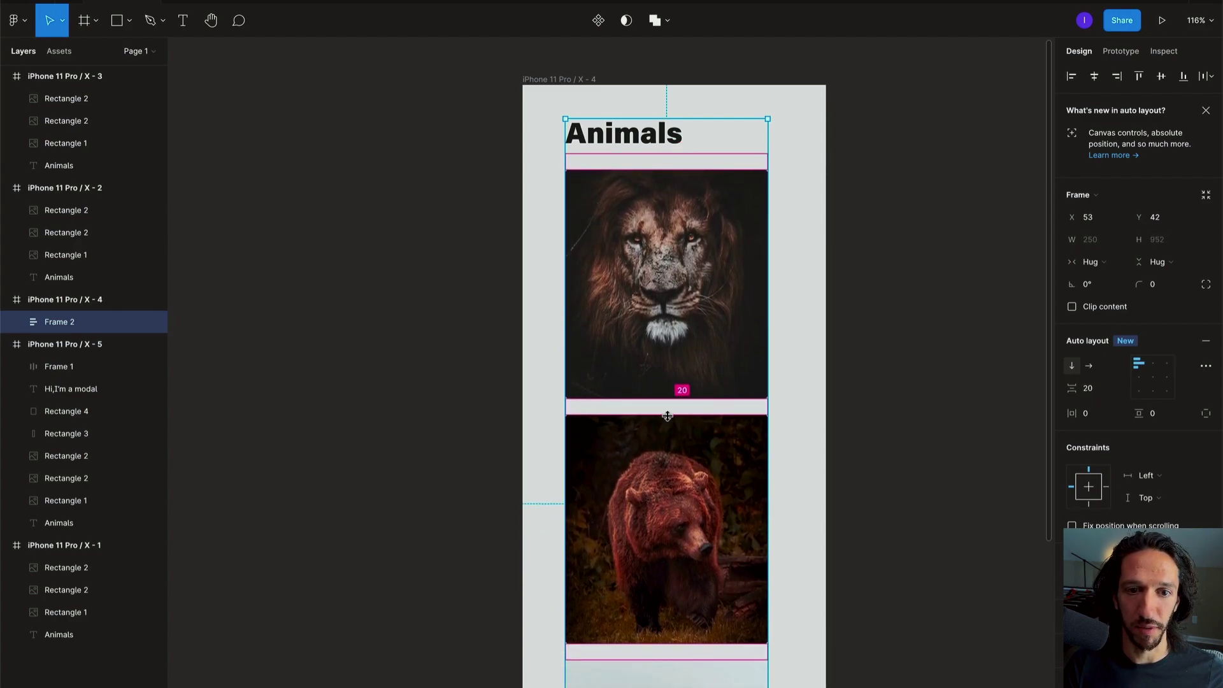
pyautogui.moveTo(666, 409)
pyautogui.mouseDown()
pyautogui.moveTo(667, 347)
pyautogui.moveTo(657, 421)
pyautogui.moveTo(662, 349)
pyautogui.moveTo(662, 369)
pyautogui.mouseUp()
# - Centre Frame 2's items, keep them stacked vertically, and raise the spacing to 63
pyautogui.click(1153, 376)
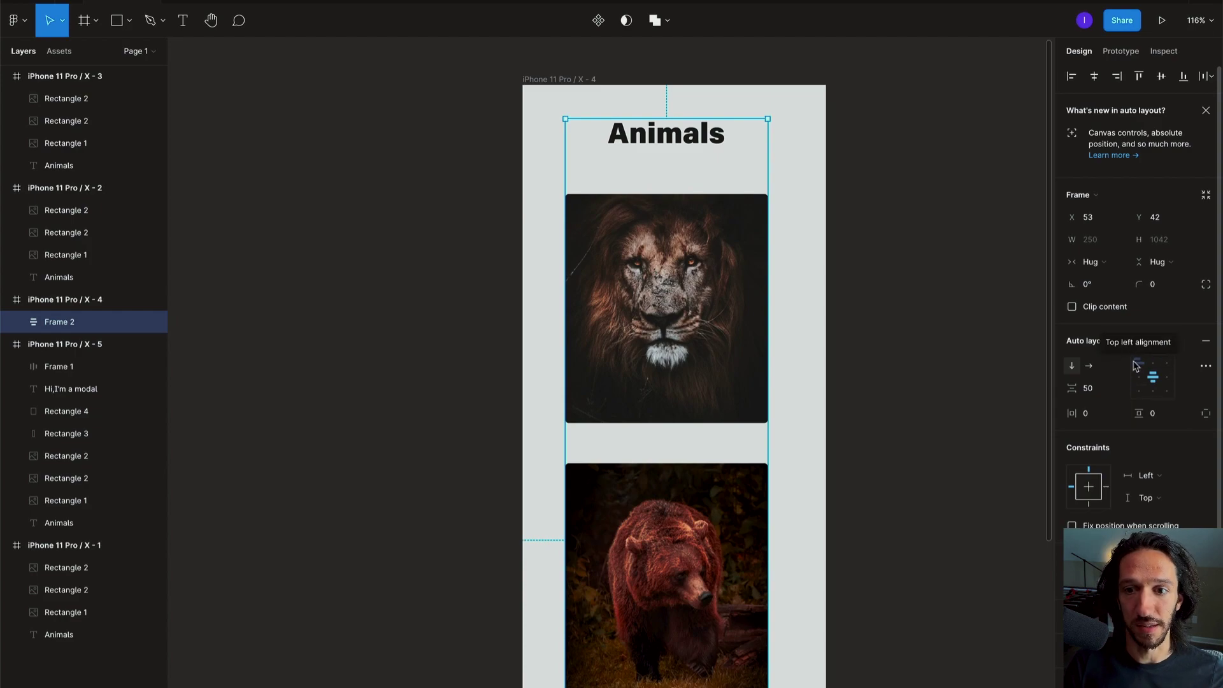
pyautogui.click(1091, 367)
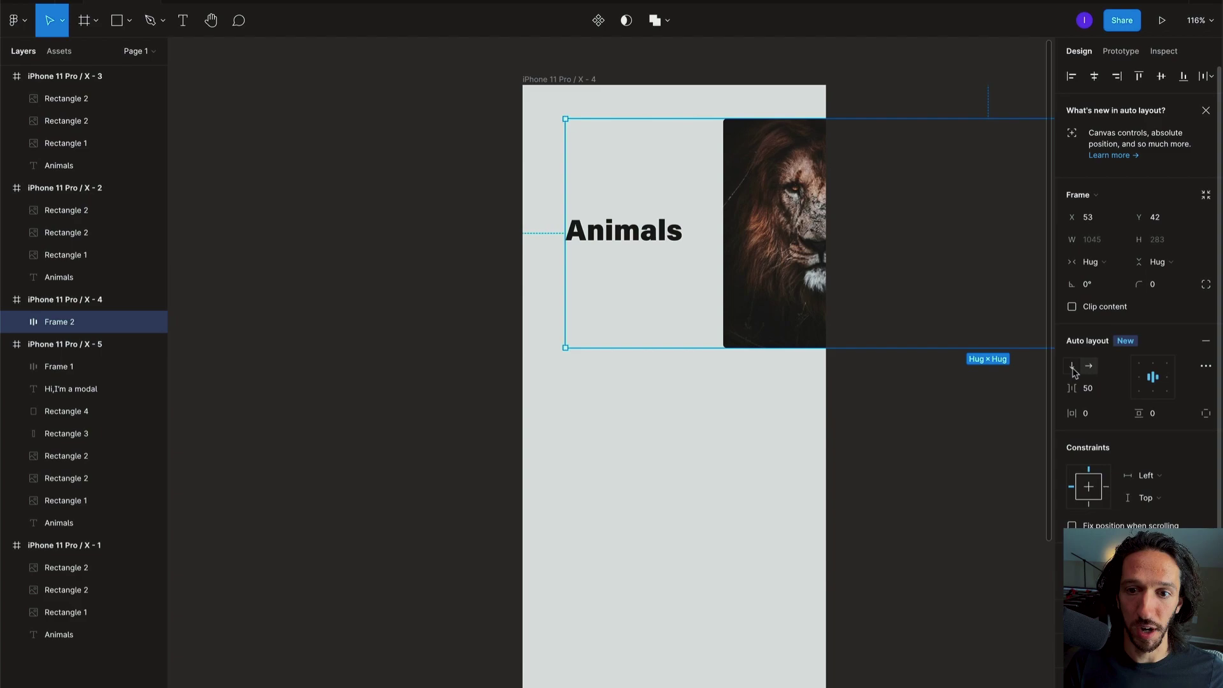
pyautogui.click(1072, 367)
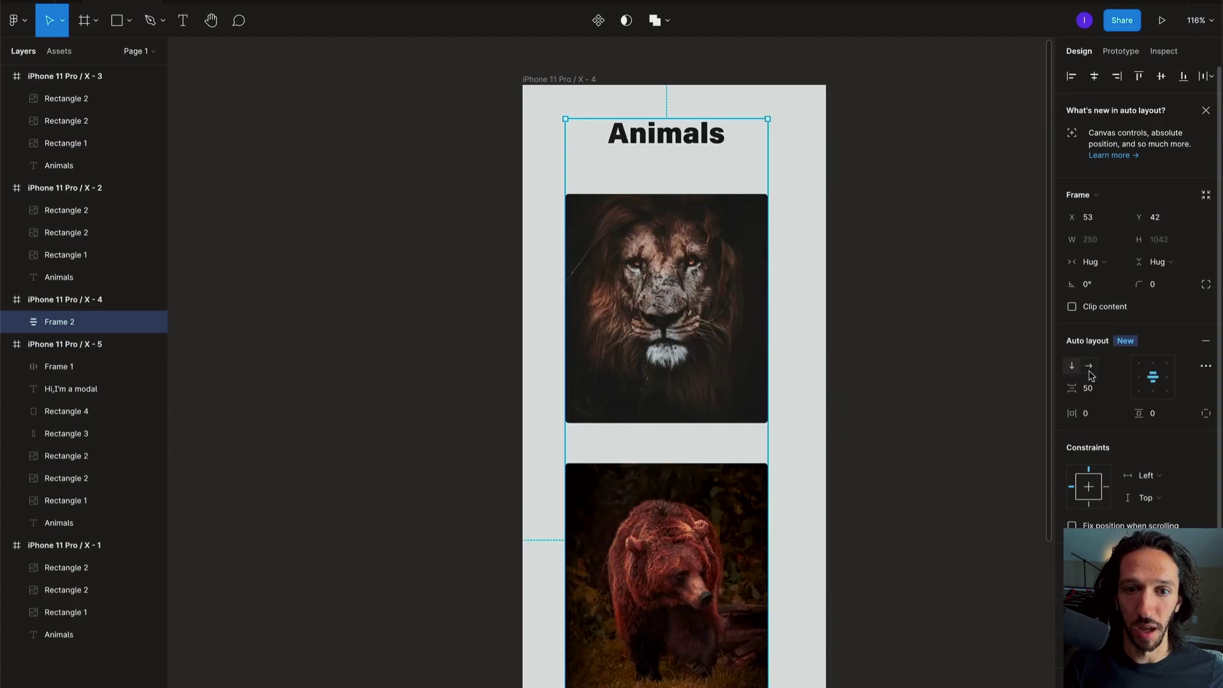
pyautogui.moveTo(1075, 390); pyautogui.dragTo(1157, 414)
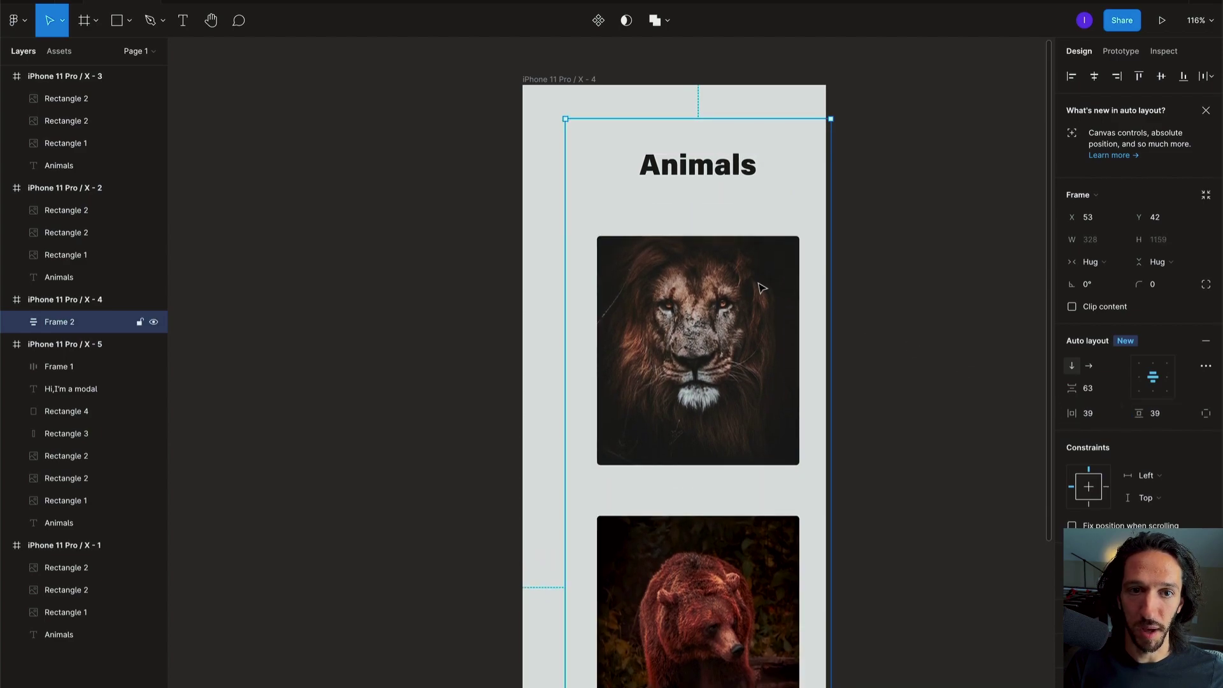
# - Increase Frame 2's padding from 39 to 63 on all sides using the canvas handles
pyautogui.moveTo(737, 232); pyautogui.dragTo(703, 201)
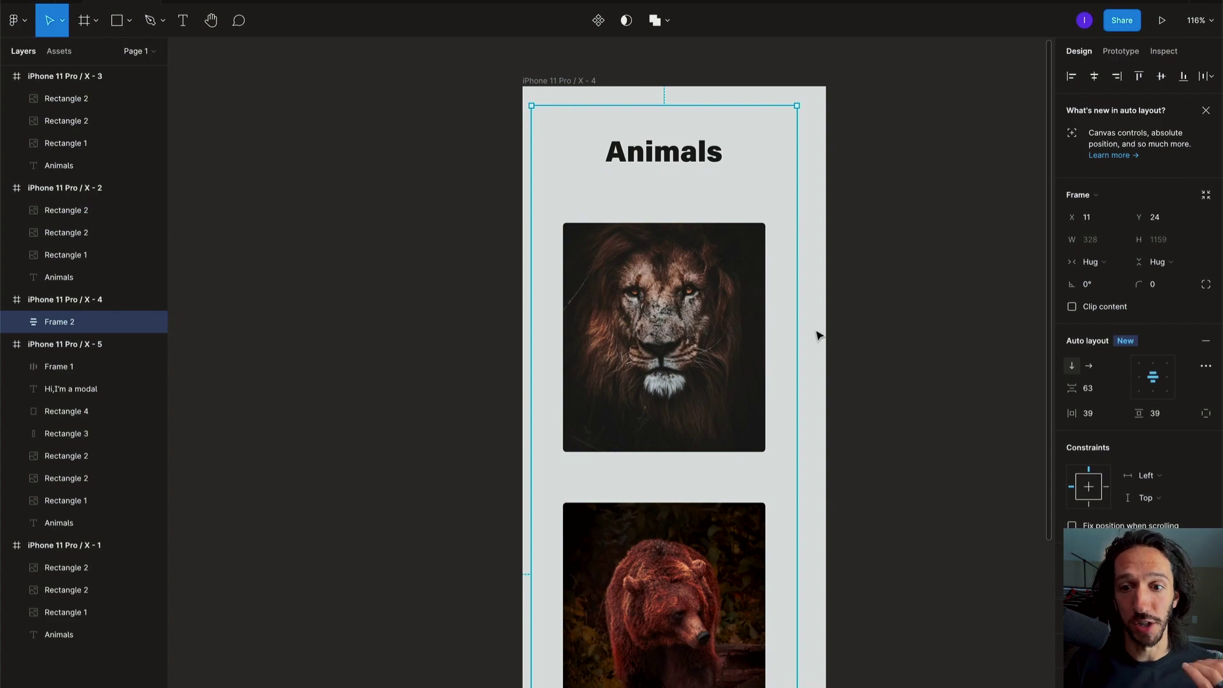
pyautogui.moveTo(544, 585); pyautogui.dragTo(556, 561)
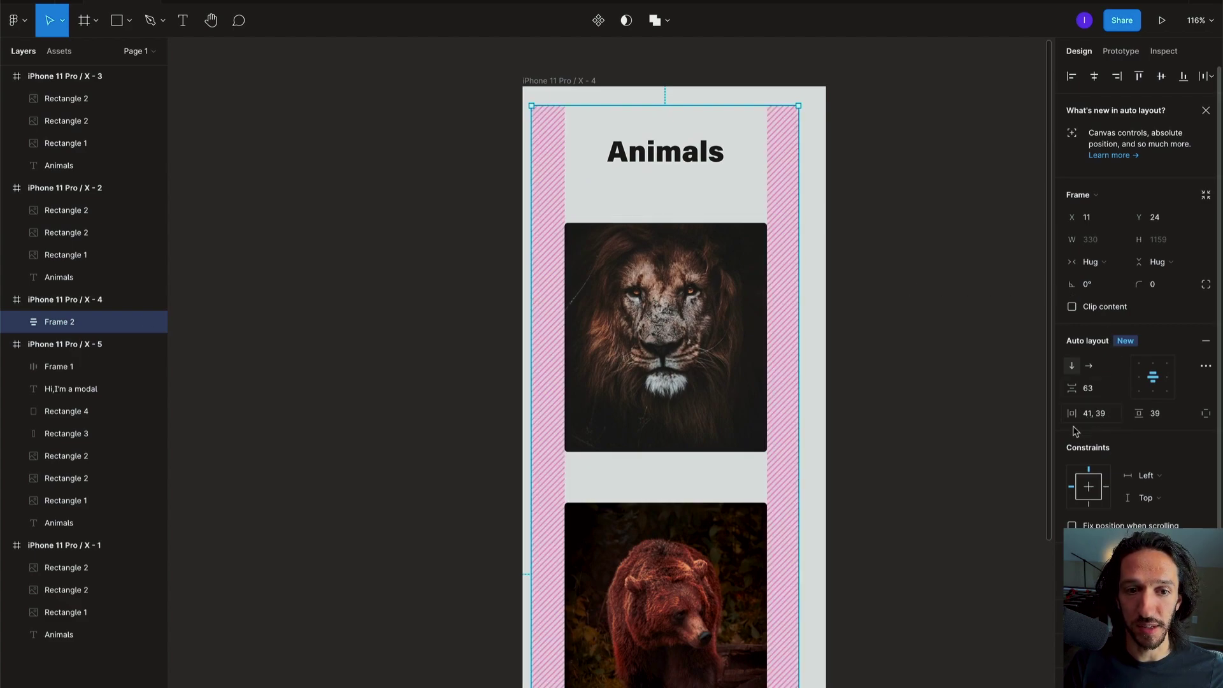
pyautogui.moveTo(543, 569)
pyautogui.mouseDown()
pyautogui.moveTo(563, 570)
pyautogui.moveTo(532, 577)
pyautogui.moveTo(567, 574)
pyautogui.moveTo(486, 584)
pyautogui.moveTo(549, 576)
pyautogui.moveTo(544, 587)
pyautogui.mouseUp()
# - Wrap the lion image in its own auto layout Frame 3 and paste an Animals heading copy into it
pyautogui.click(687, 382)
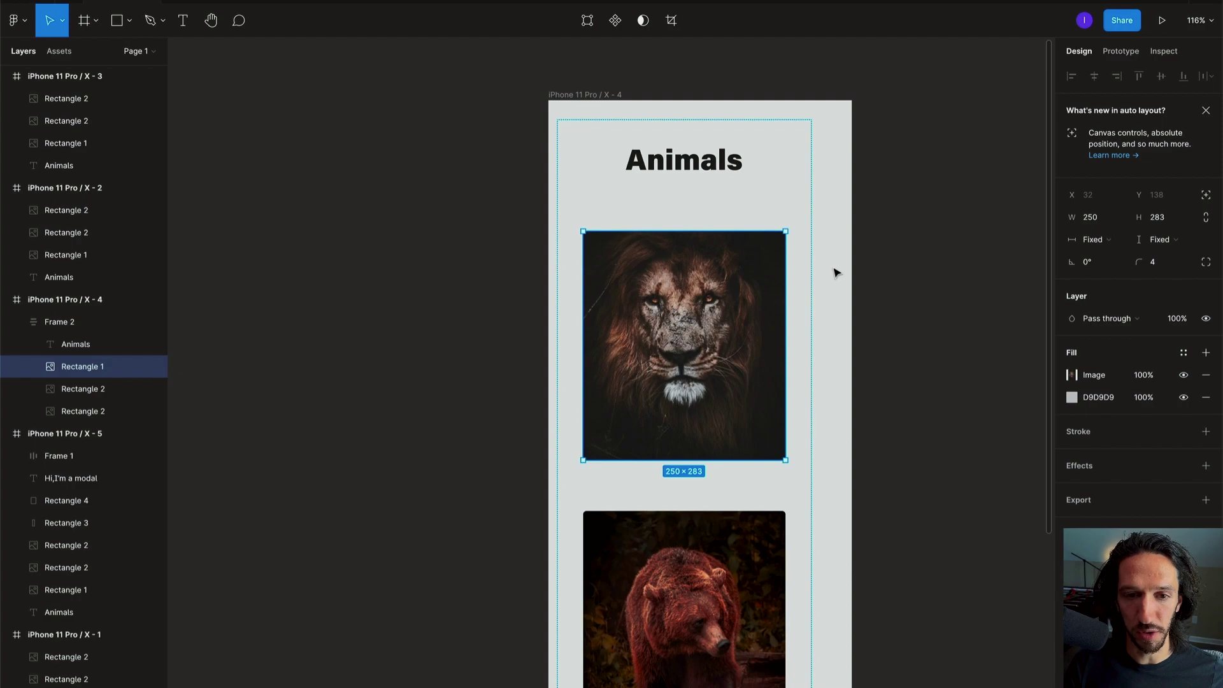
pyautogui.hotkey('shift', 'a')
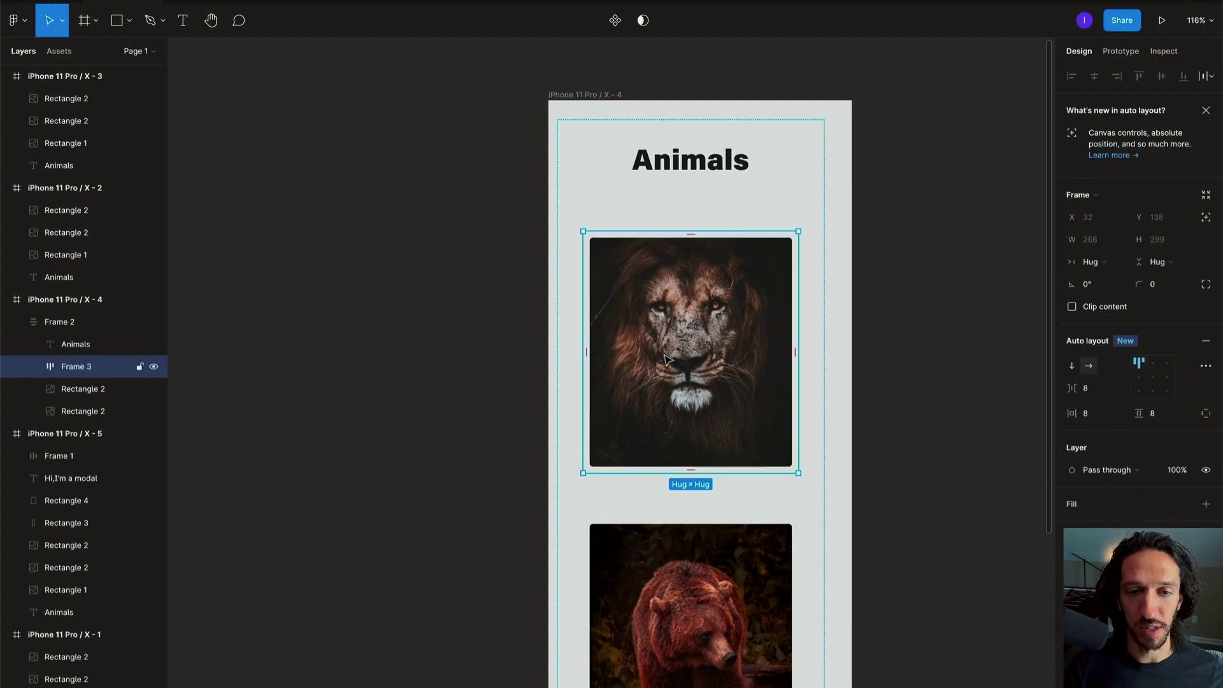
pyautogui.click(675, 160)
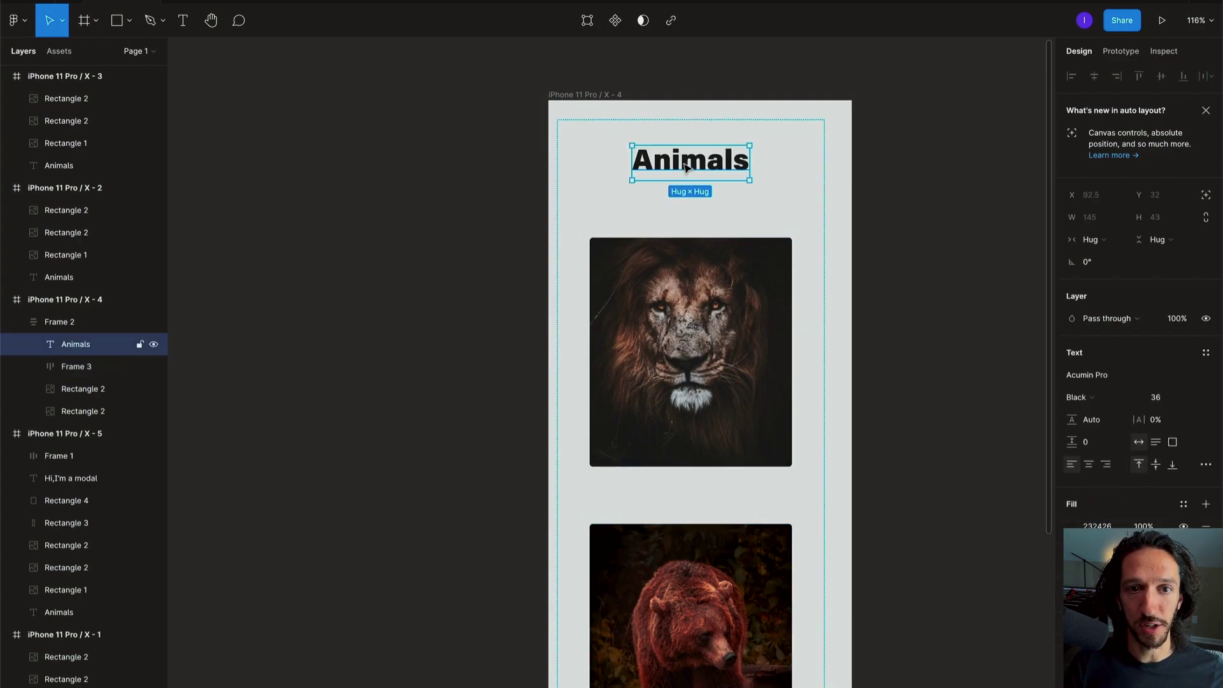
pyautogui.click(849, 235)
pyautogui.click(679, 344)
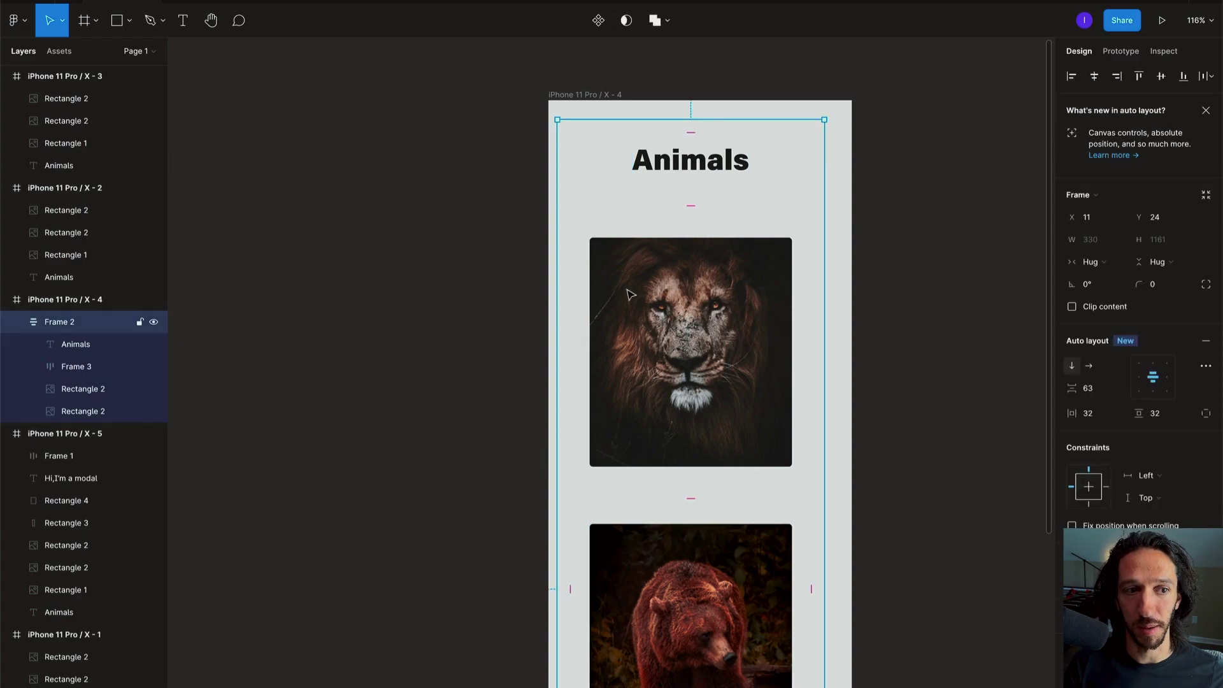
pyautogui.click(713, 162)
pyautogui.click(701, 318)
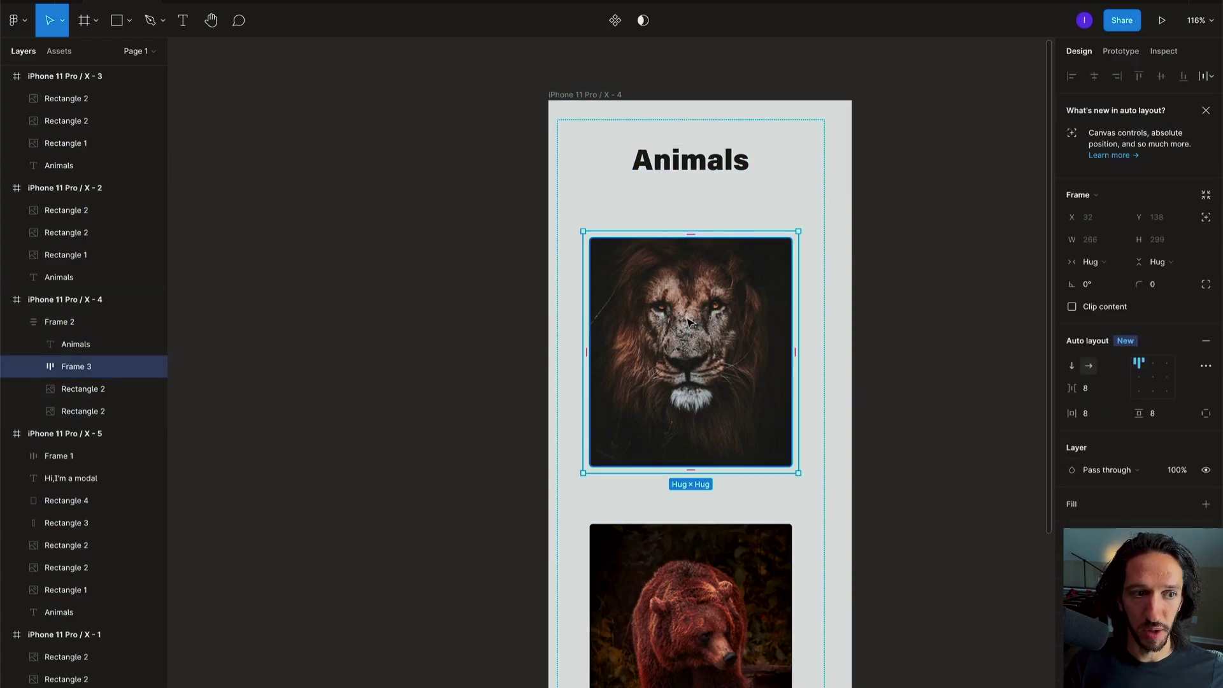
pyautogui.hotkey('ctrl', 'v')
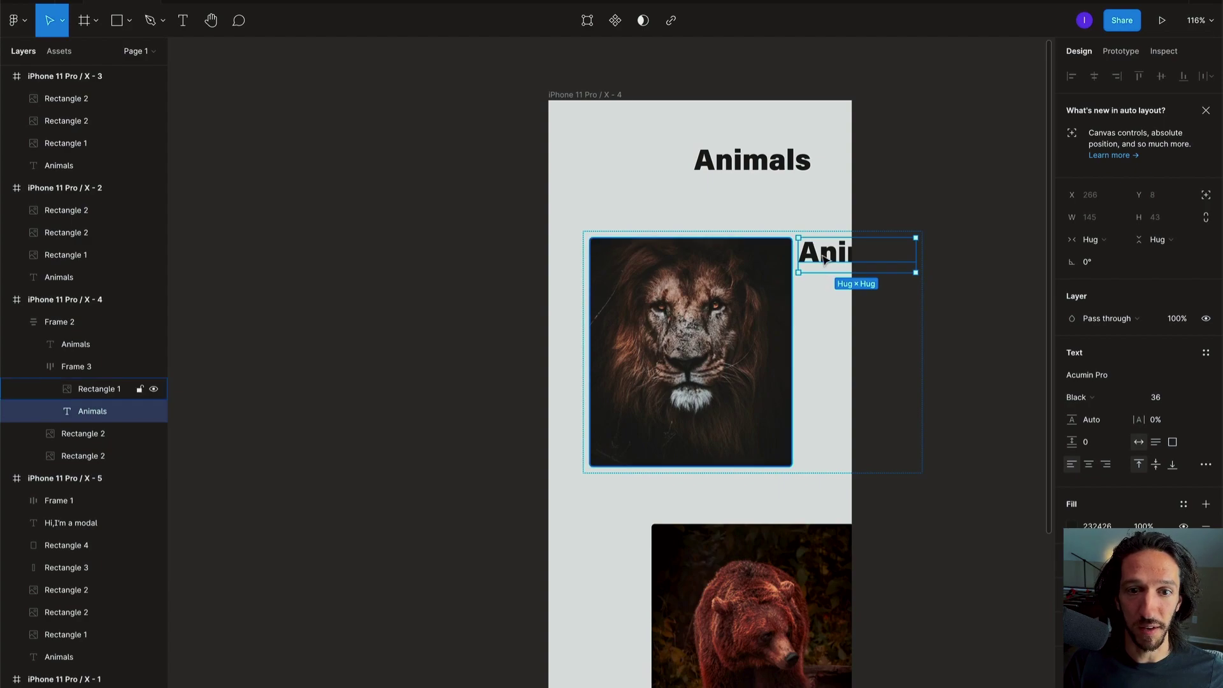
# - Take the copied Animals text out of the layout flow, place it on the lion photo, and colour it ffffff
pyautogui.click(1206, 195)
pyautogui.moveTo(829, 258); pyautogui.dragTo(595, 284)
pyautogui.click(1074, 599)
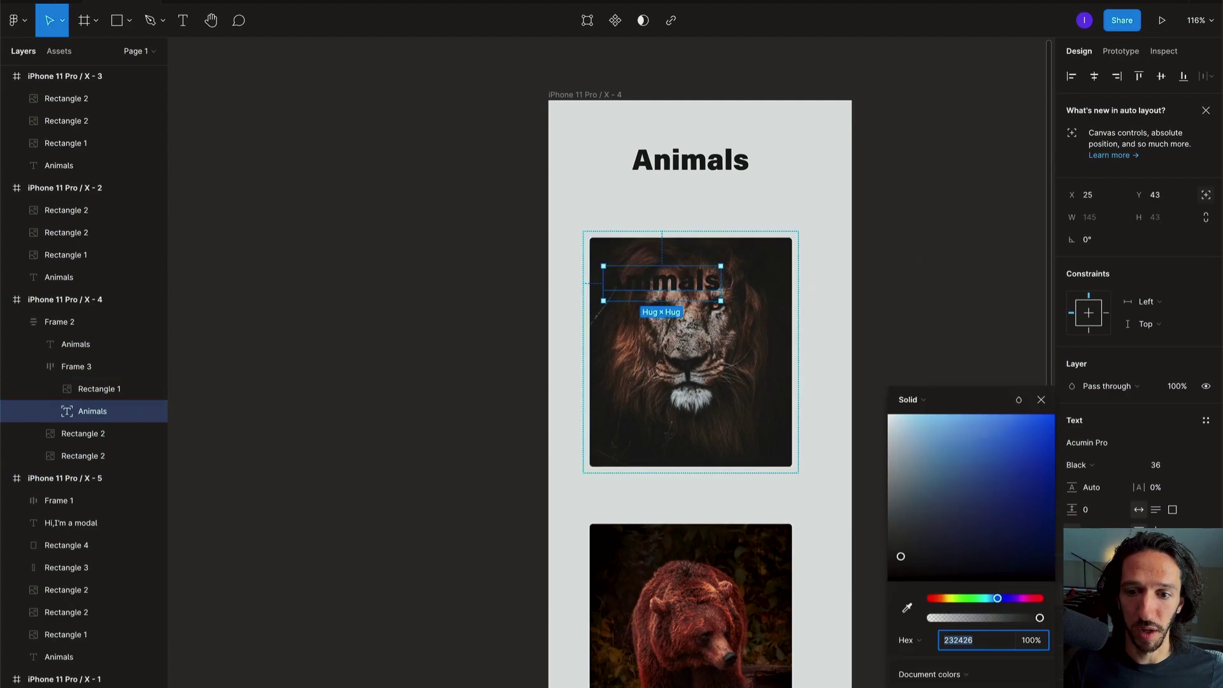
pyautogui.write('ffffff')
pyautogui.press('Return')
pyautogui.press('Escape')
# - Move the Animals label to the lion photo's bottom centre, then go to the X - 5 modal screen
pyautogui.click(694, 277)
pyautogui.doubleClick(651, 292)
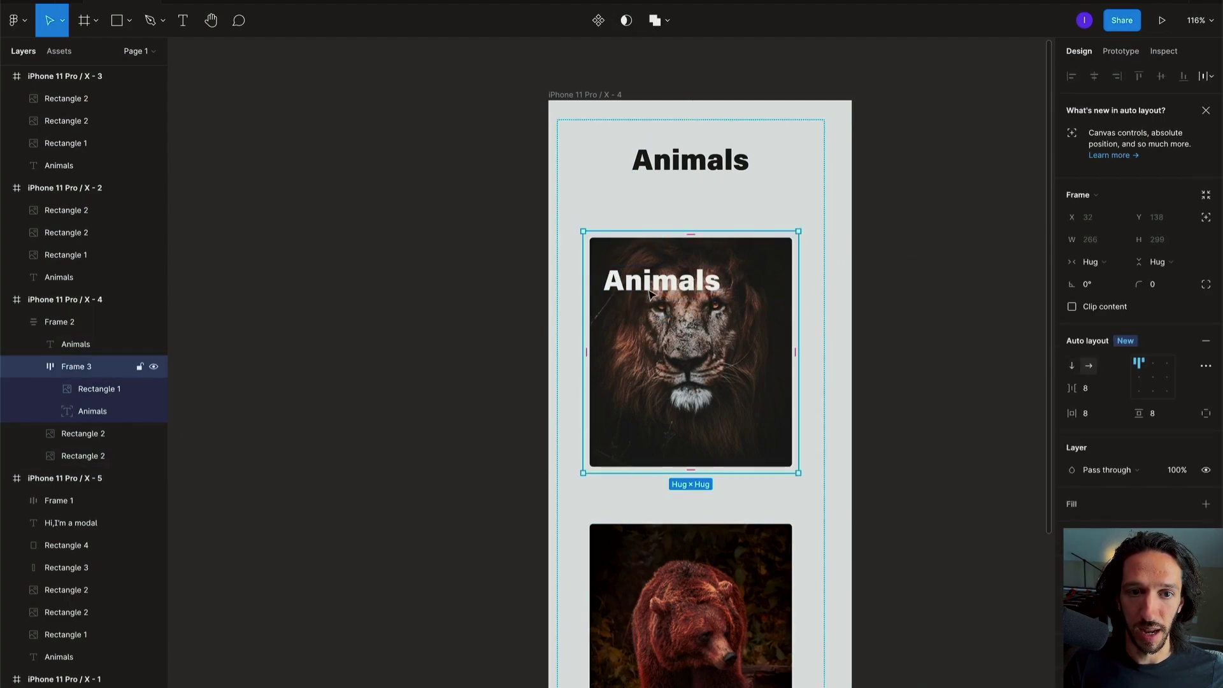
pyautogui.click(651, 292)
pyautogui.moveTo(651, 292); pyautogui.dragTo(683, 444)
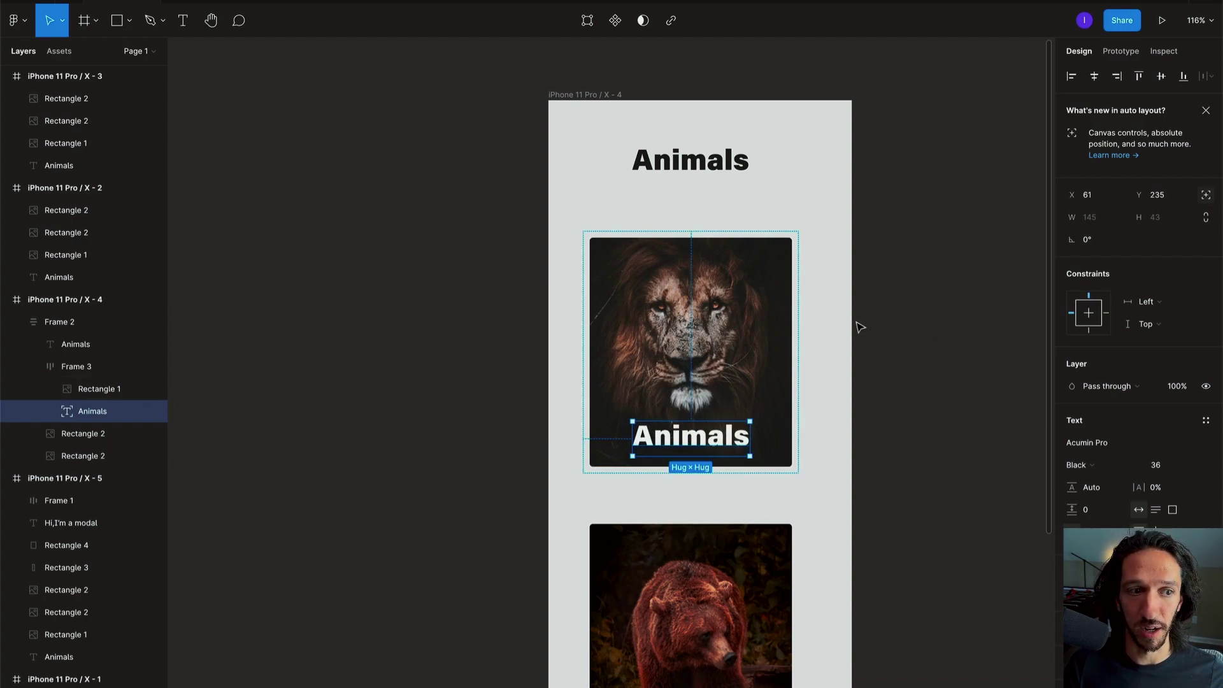
pyautogui.click(819, 319)
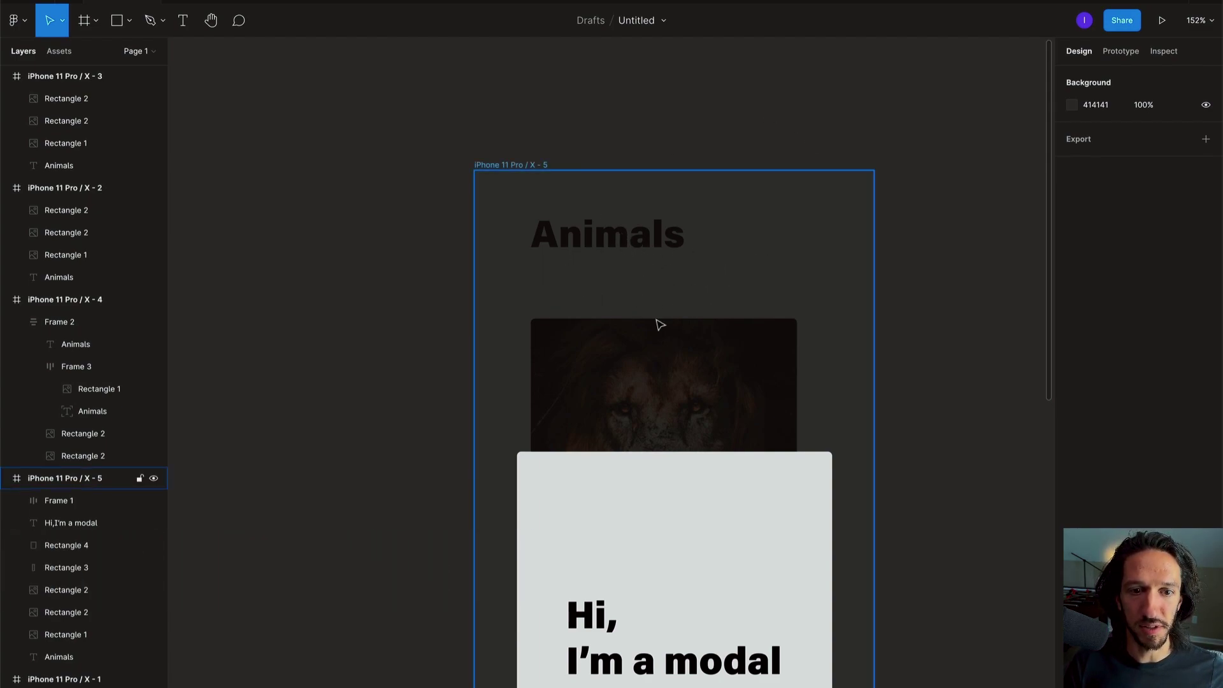
pyautogui.scroll(-3, 660, 325)
pyautogui.click(605, 166)
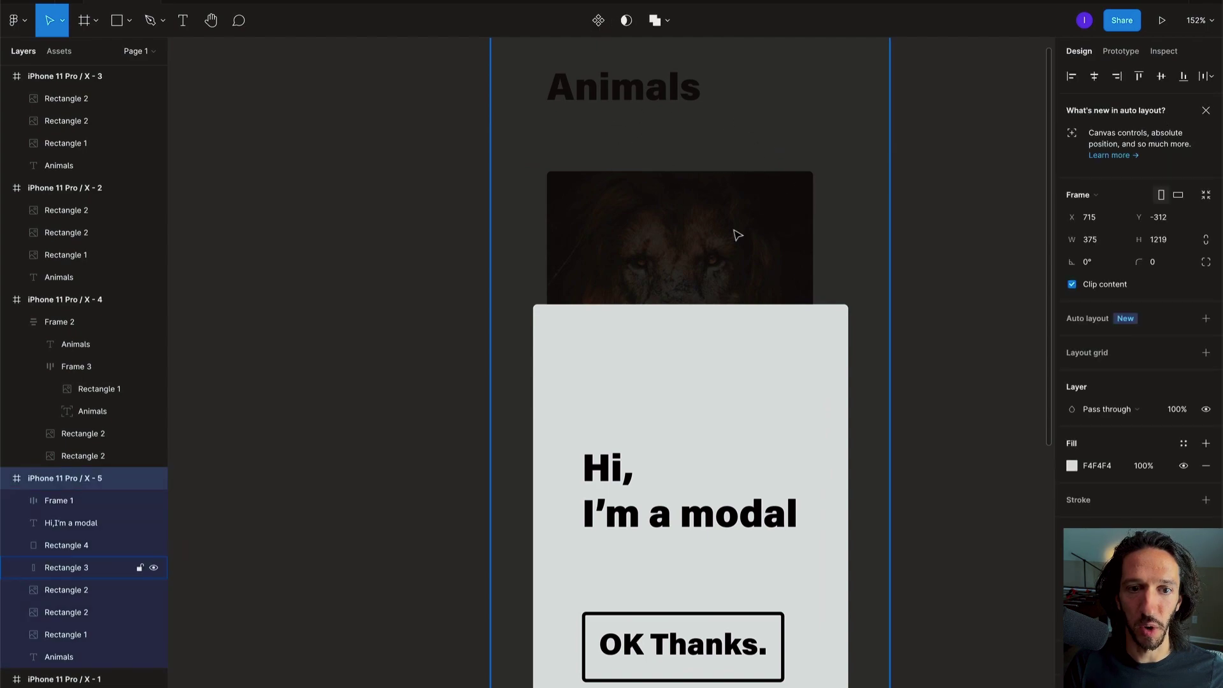
pyautogui.click(796, 548)
pyautogui.scroll(2, 764, 286)
pyautogui.click(575, 237)
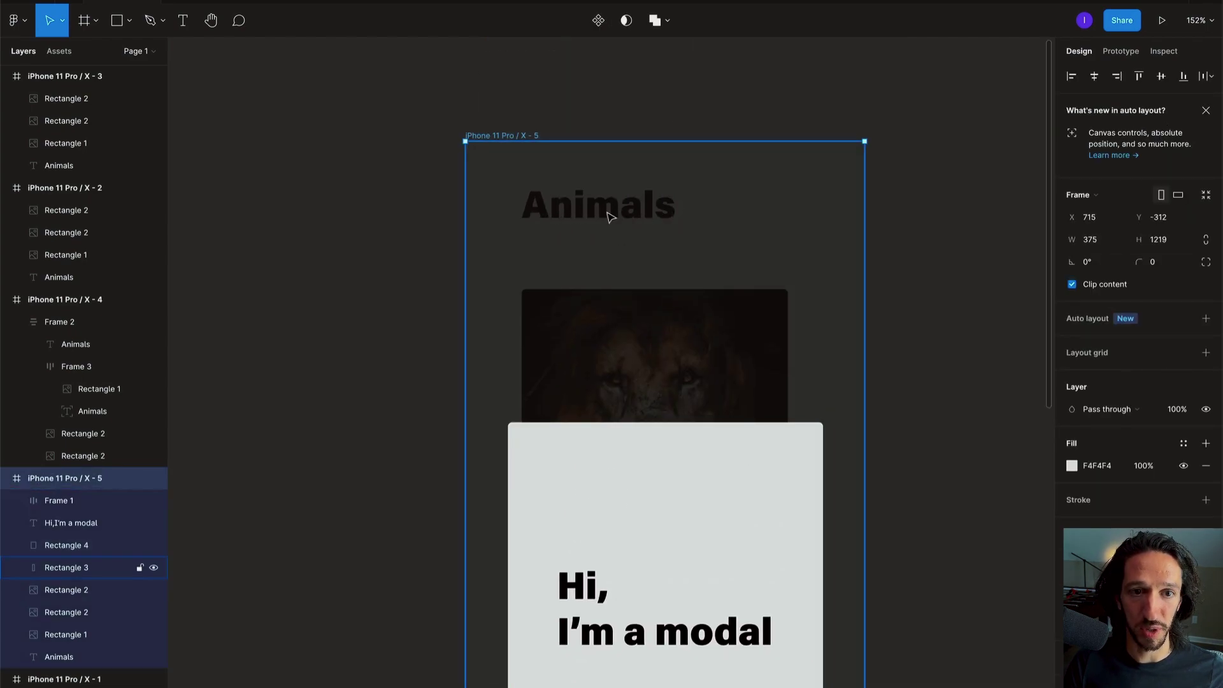
pyautogui.click(700, 115)
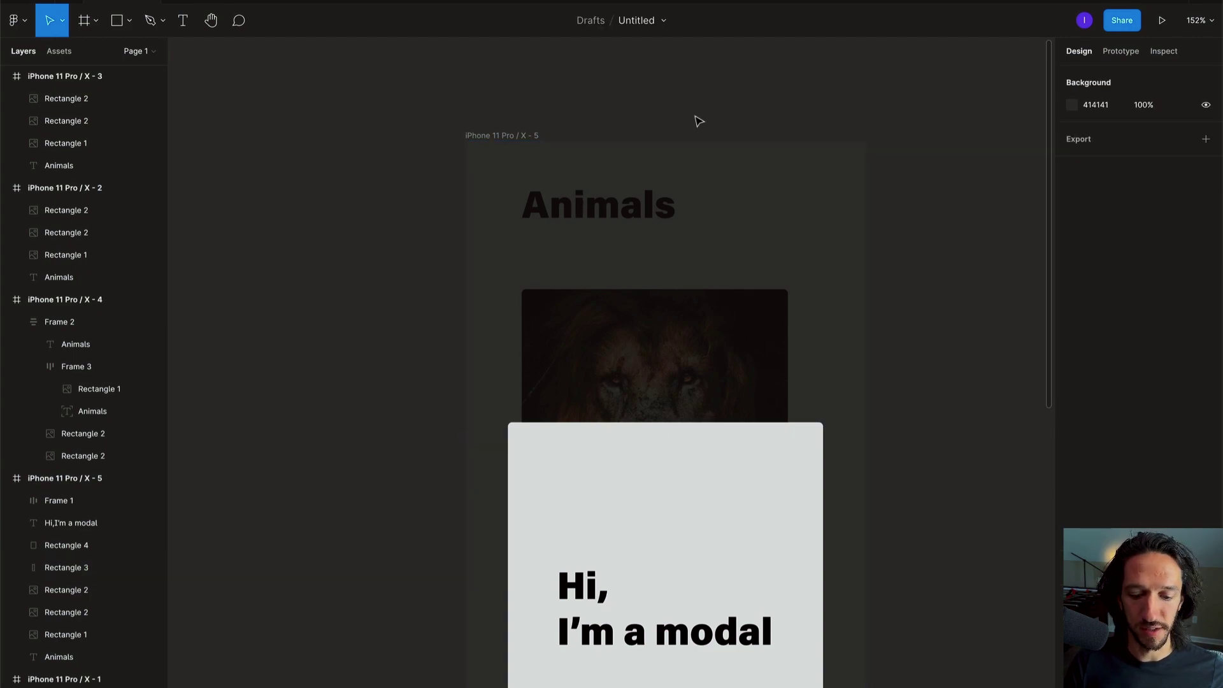
pyautogui.hotkey('ctrl', 'y')
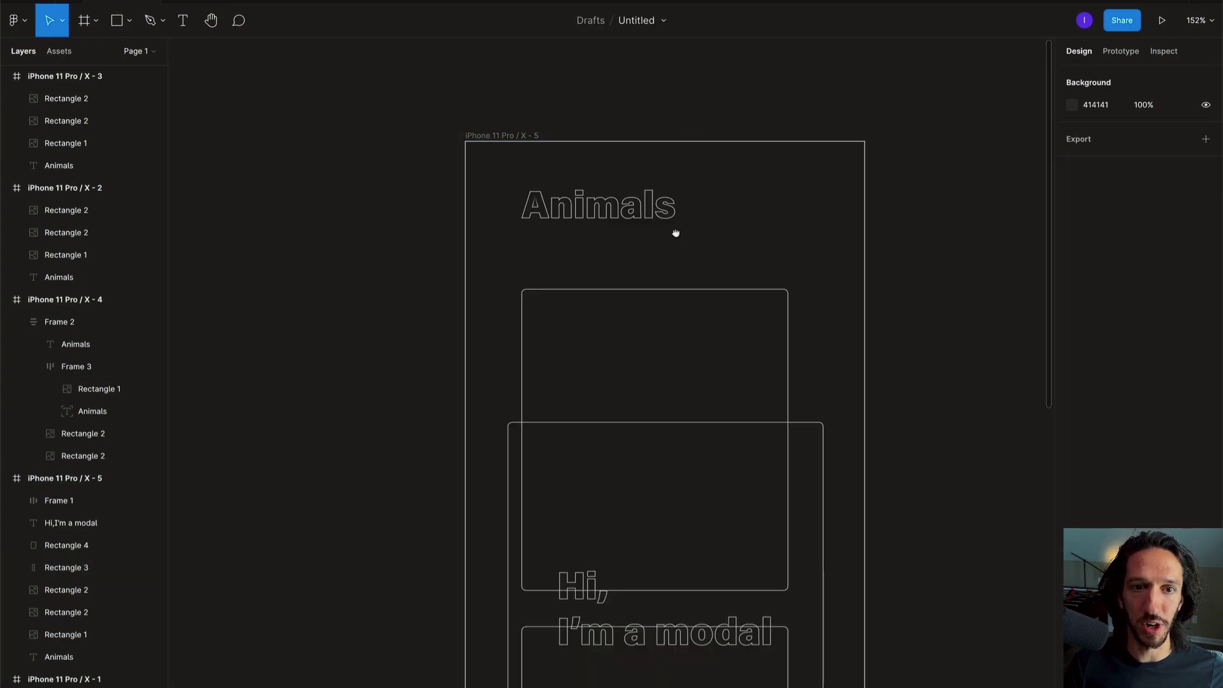
pyautogui.scroll(-2, 676, 233)
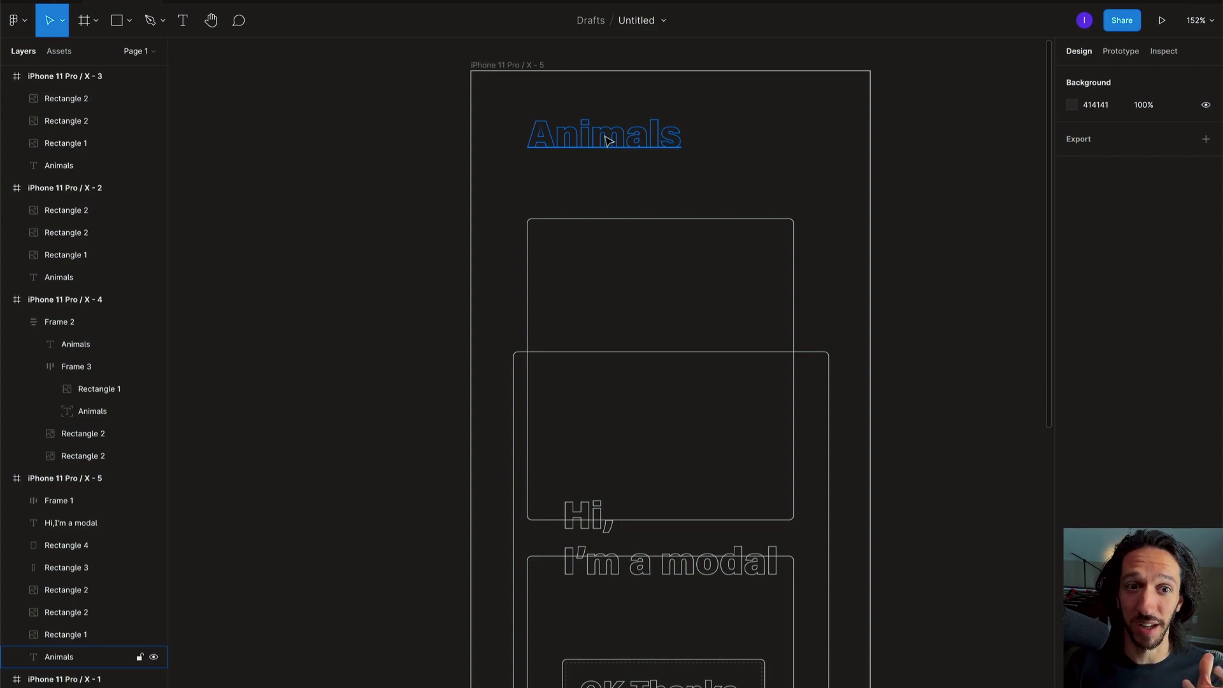
pyautogui.click(622, 149)
pyautogui.click(355, 216)
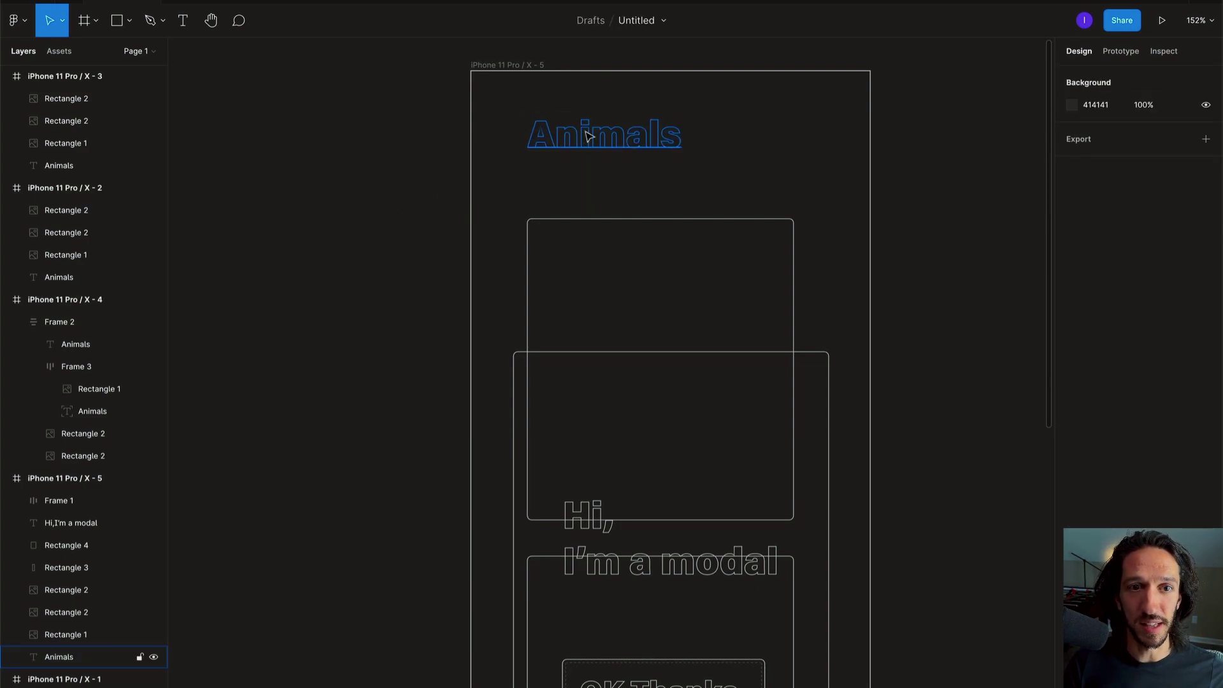
pyautogui.click(609, 150)
pyautogui.click(526, 321)
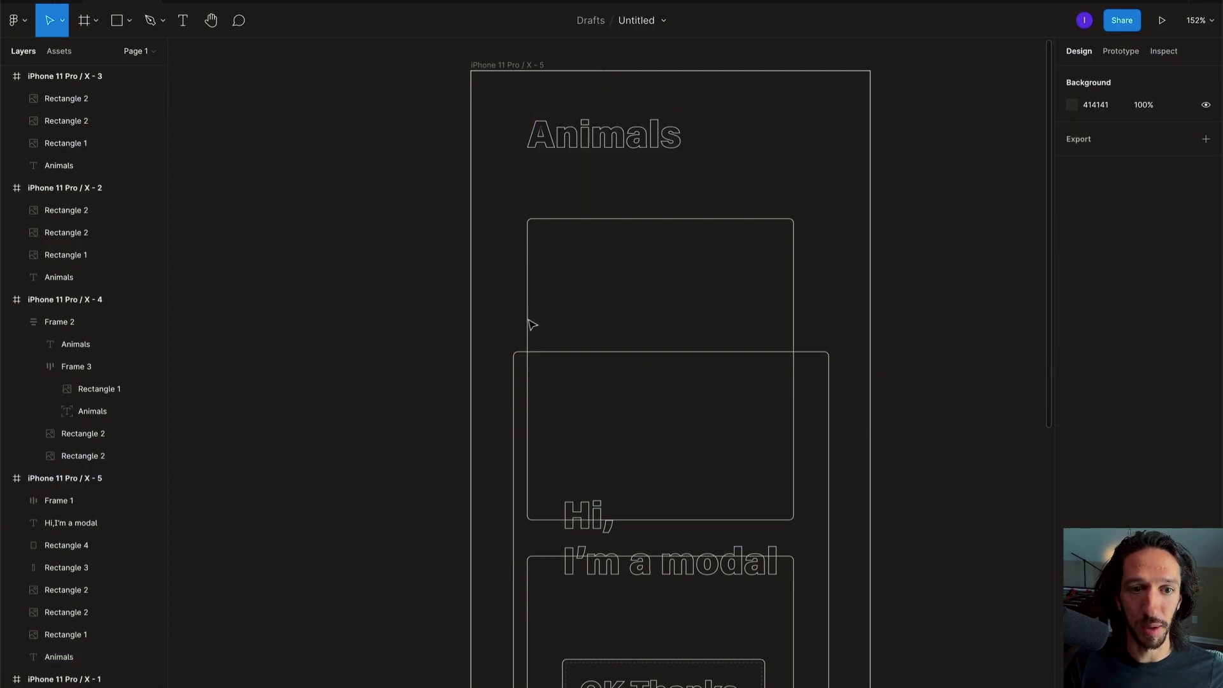
pyautogui.click(532, 339)
pyautogui.click(641, 574)
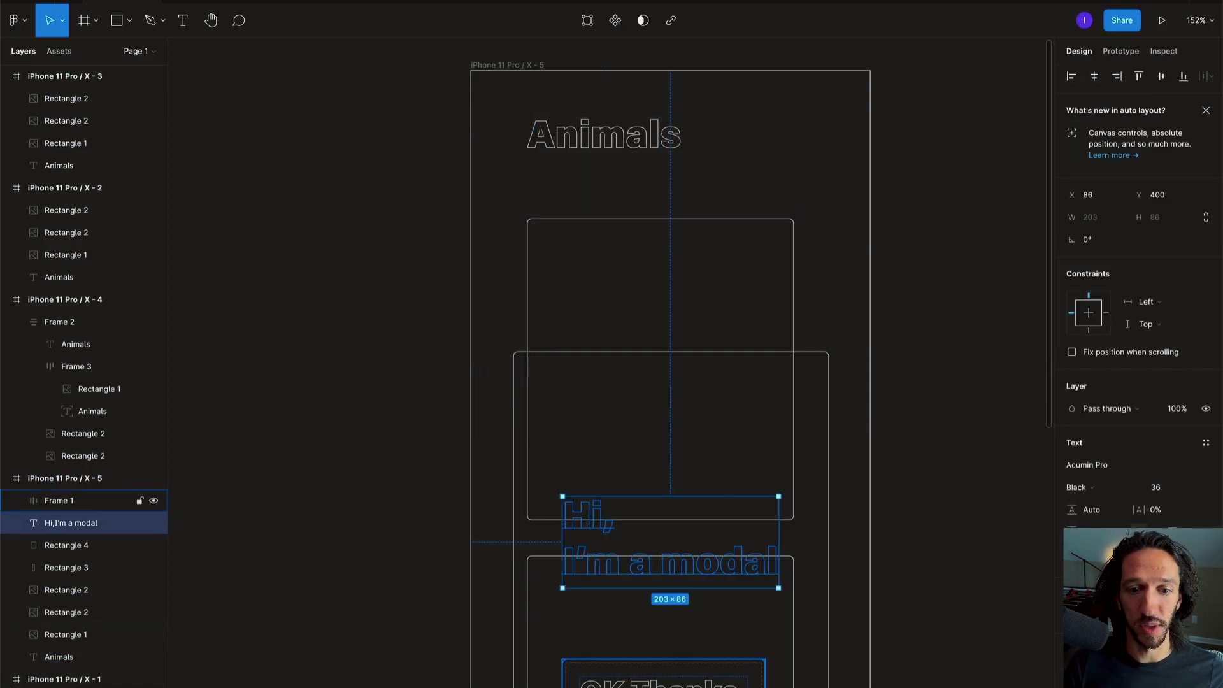
pyautogui.press('Escape')
pyautogui.click(648, 577)
pyautogui.click(621, 137)
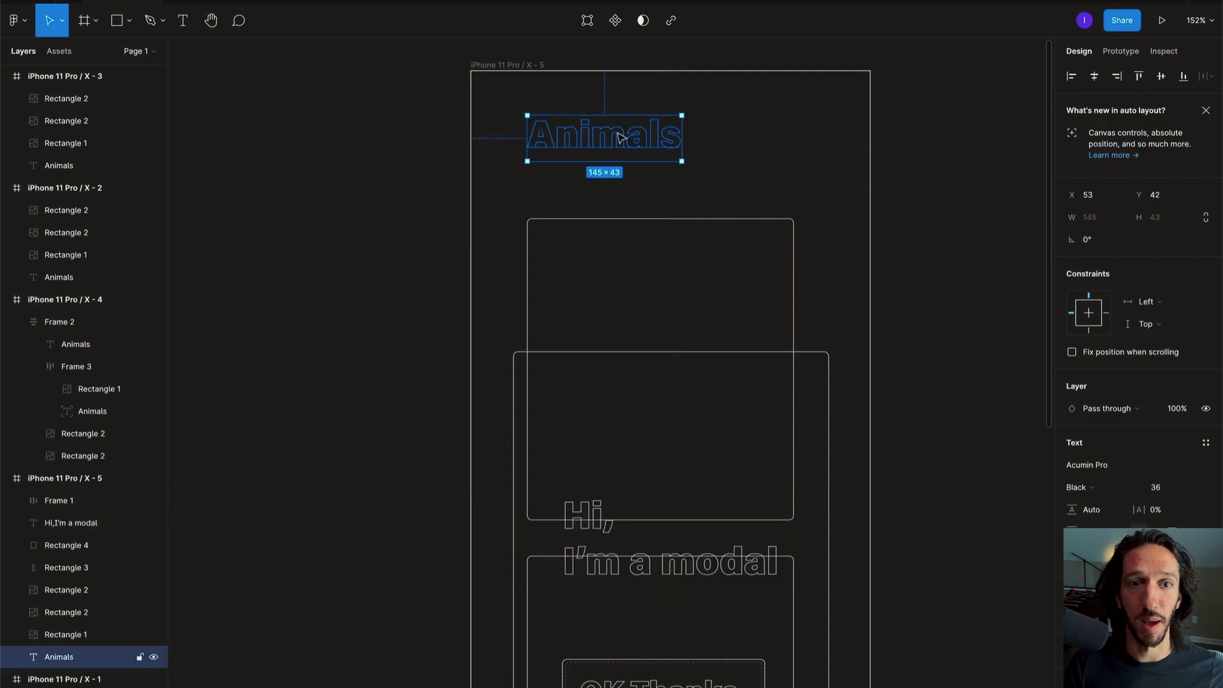
pyautogui.click(1037, 152)
pyautogui.click(633, 136)
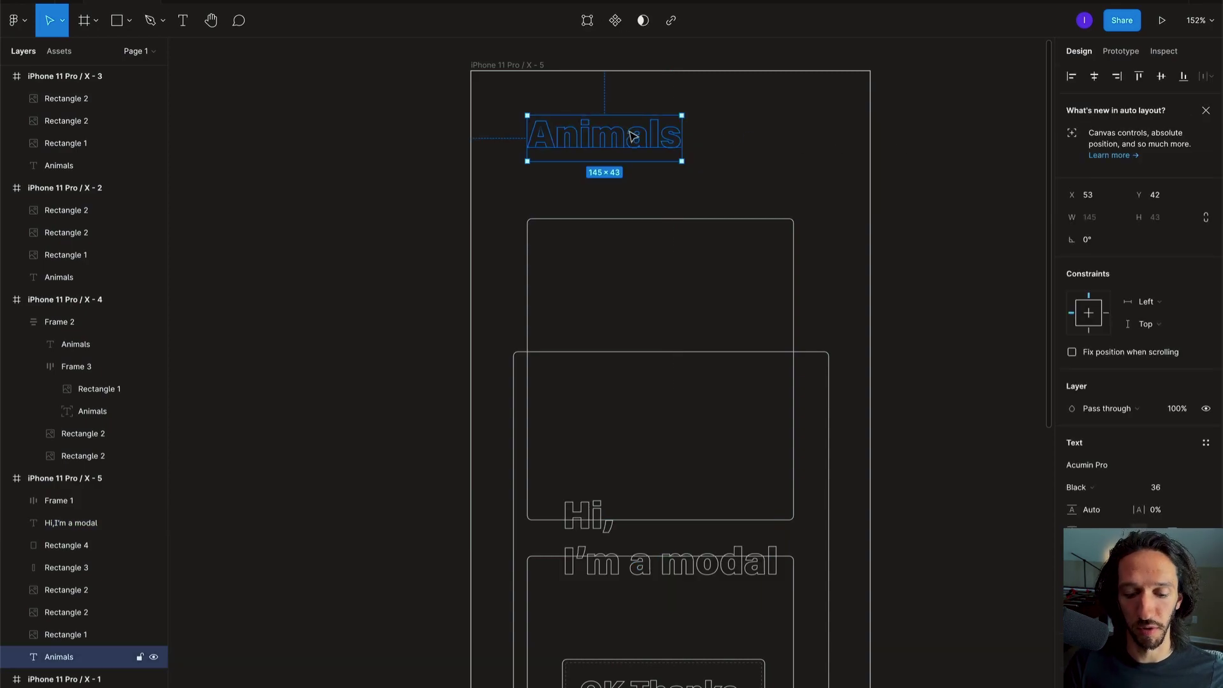
pyautogui.hotkey('ctrl', 'y')
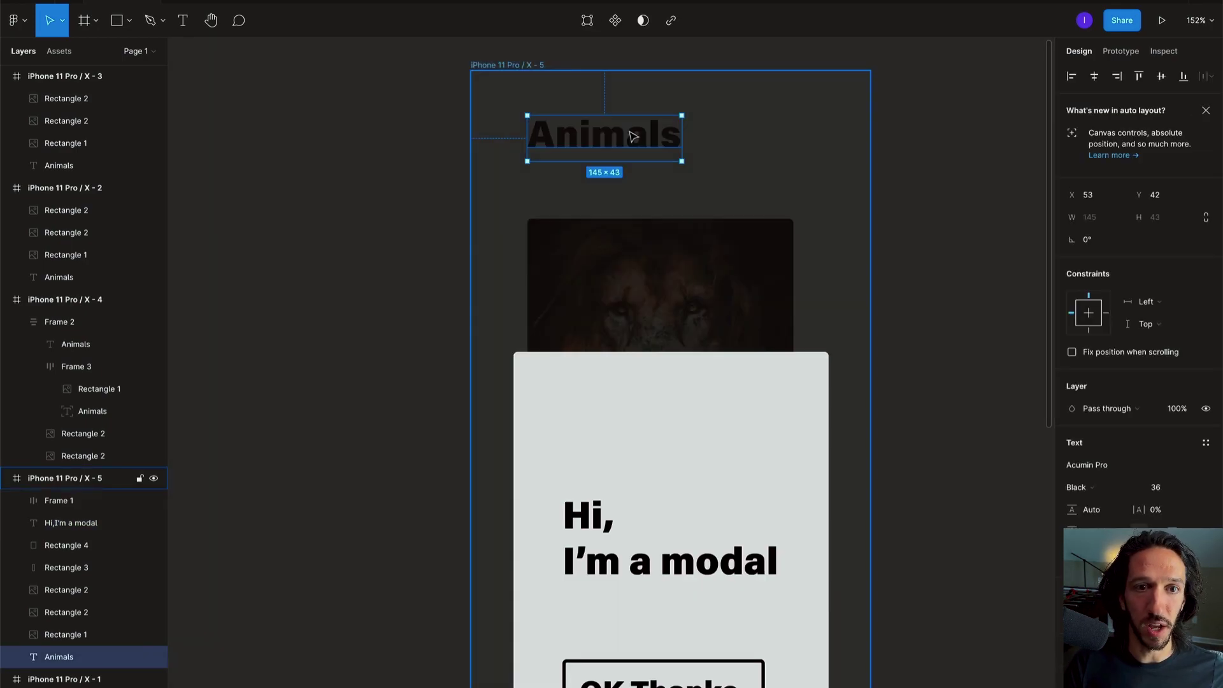
pyautogui.moveTo(633, 136)
pyautogui.mouseDown()
pyautogui.moveTo(595, 141)
pyautogui.moveTo(740, 138)
pyautogui.moveTo(660, 173)
pyautogui.moveTo(626, 142)
pyautogui.mouseUp()
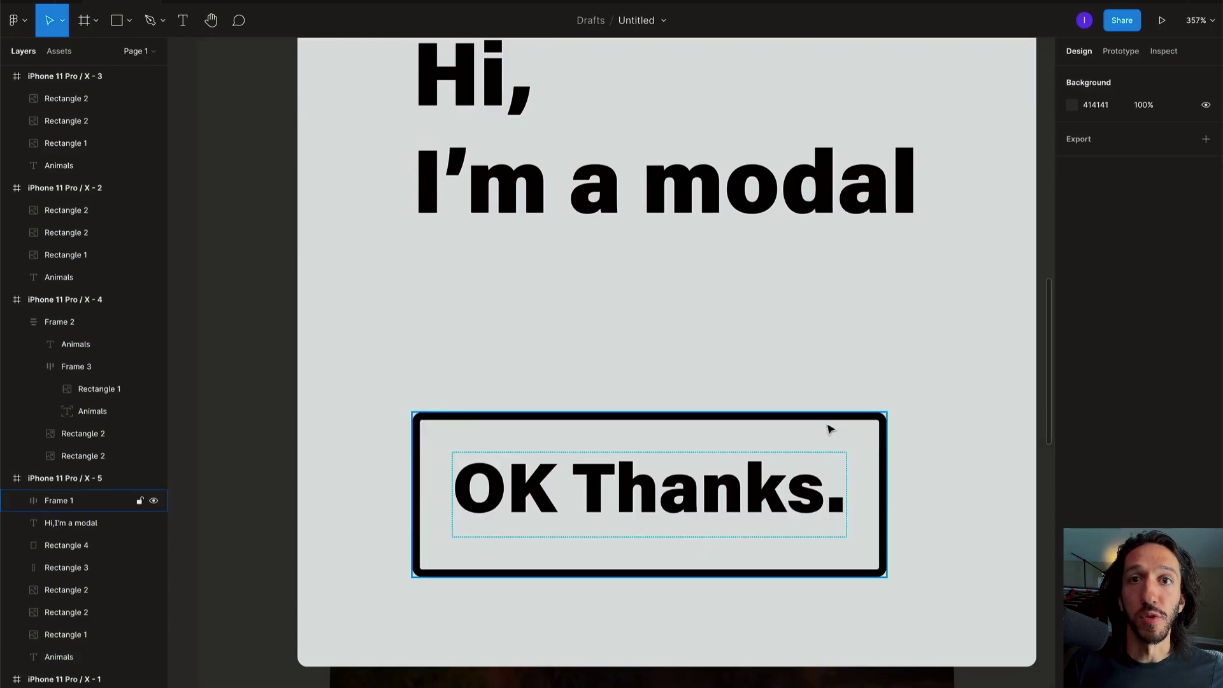
pyautogui.scroll(-2, 705, 394)
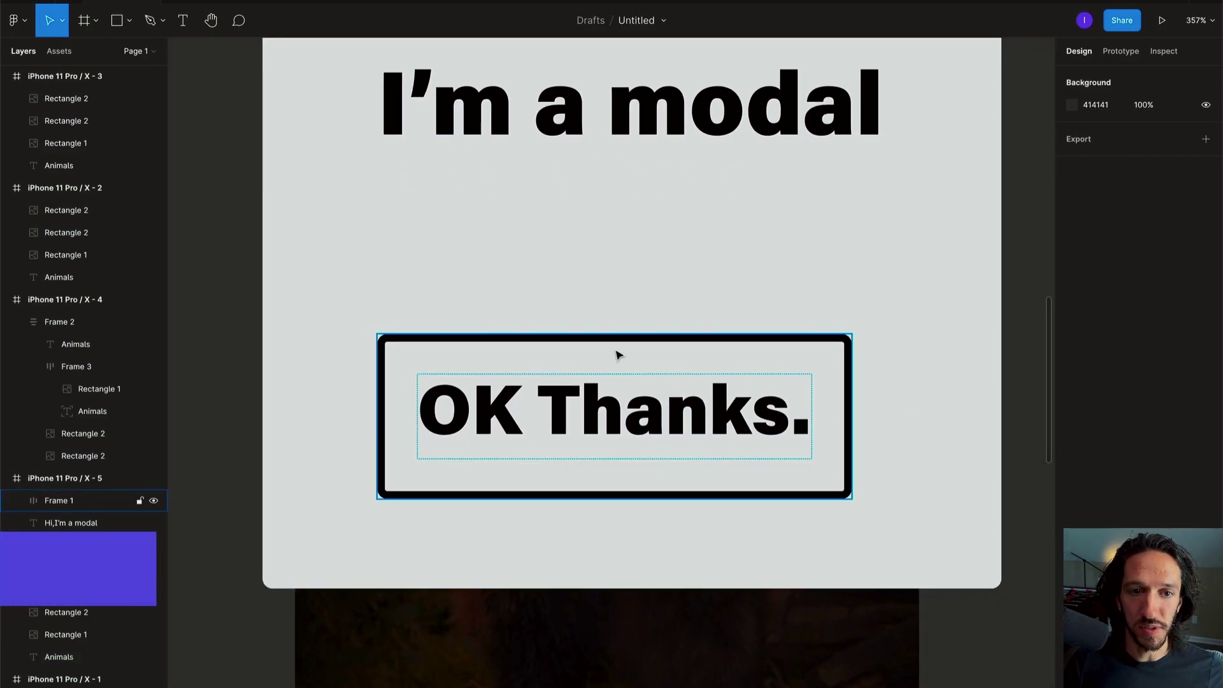
pyautogui.click(617, 355)
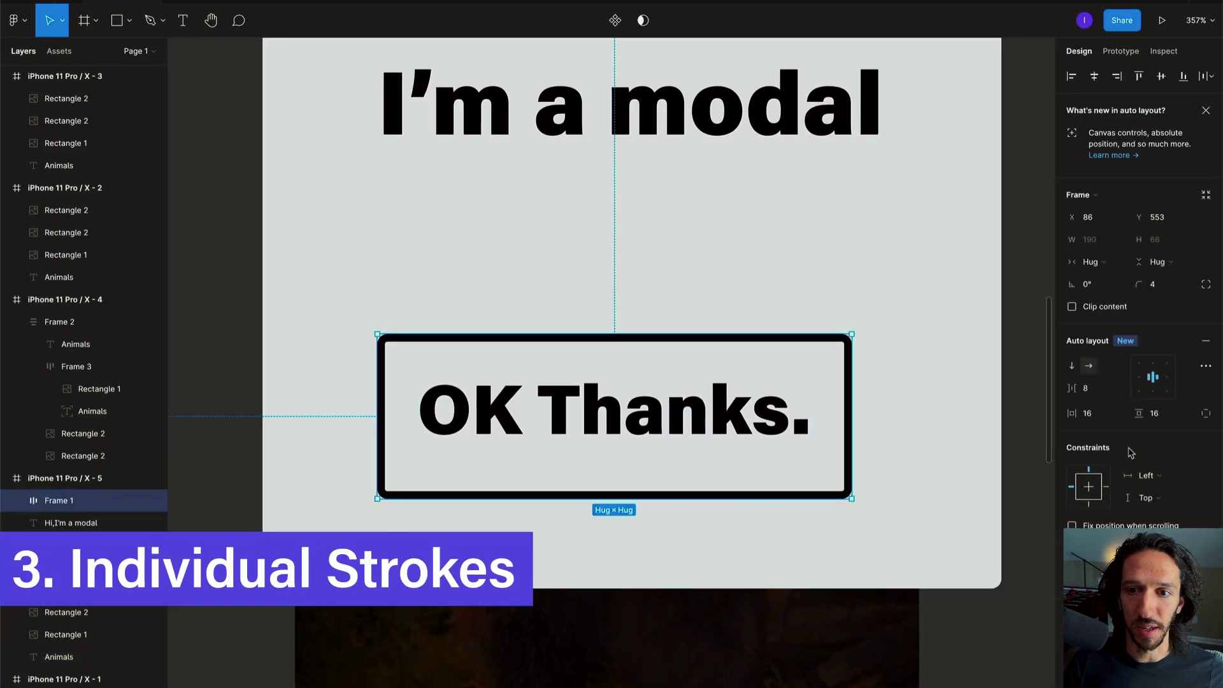
pyautogui.scroll(-3, 1131, 452)
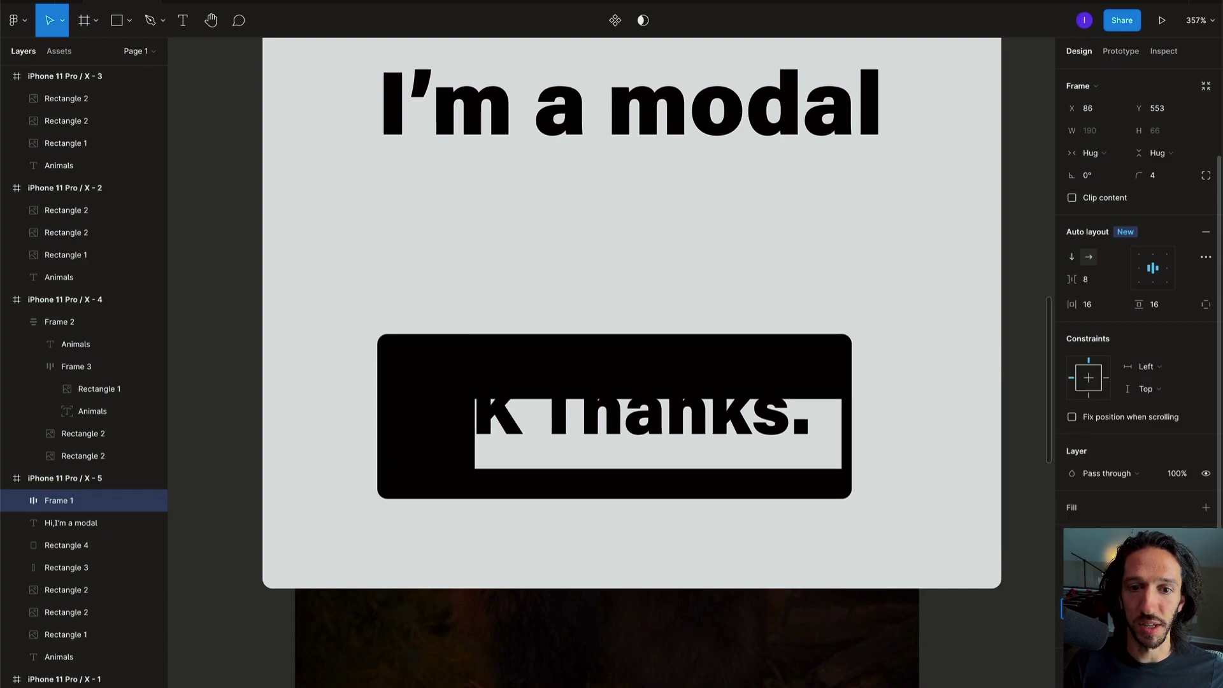
pyautogui.press('Escape')
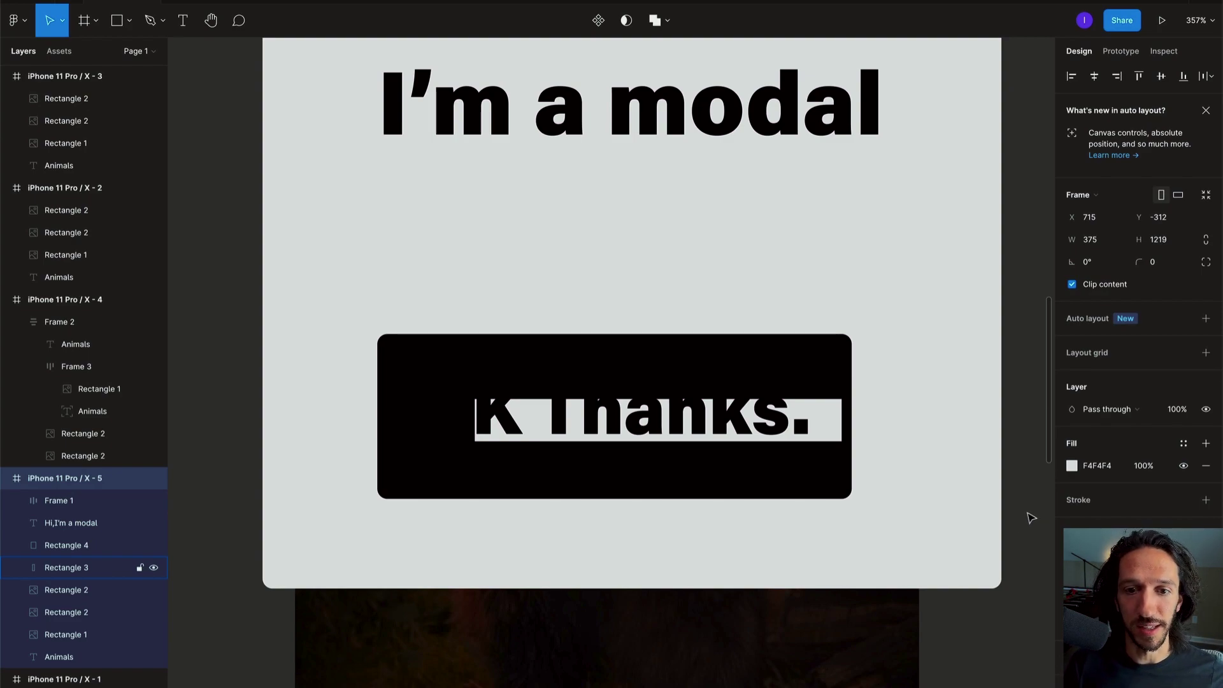
pyautogui.press('Return')
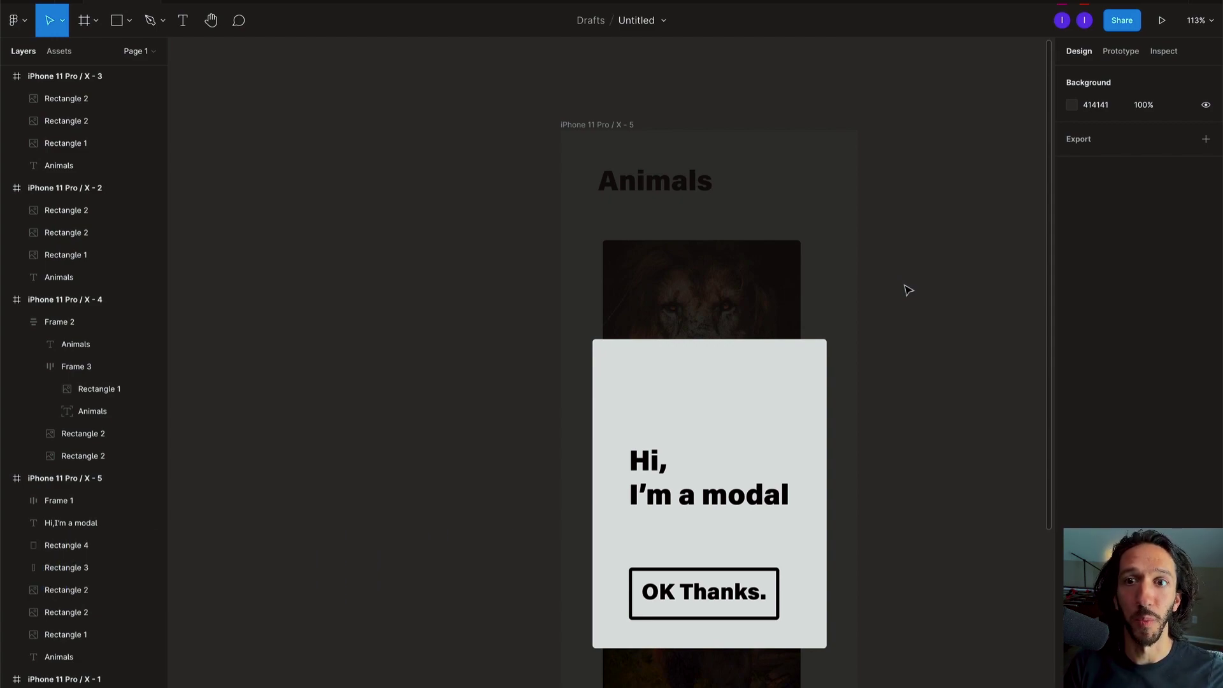
# - Toggle Spotlight for your own view from the toolbar avatar menu
pyautogui.scroll(-1, 935, 325)
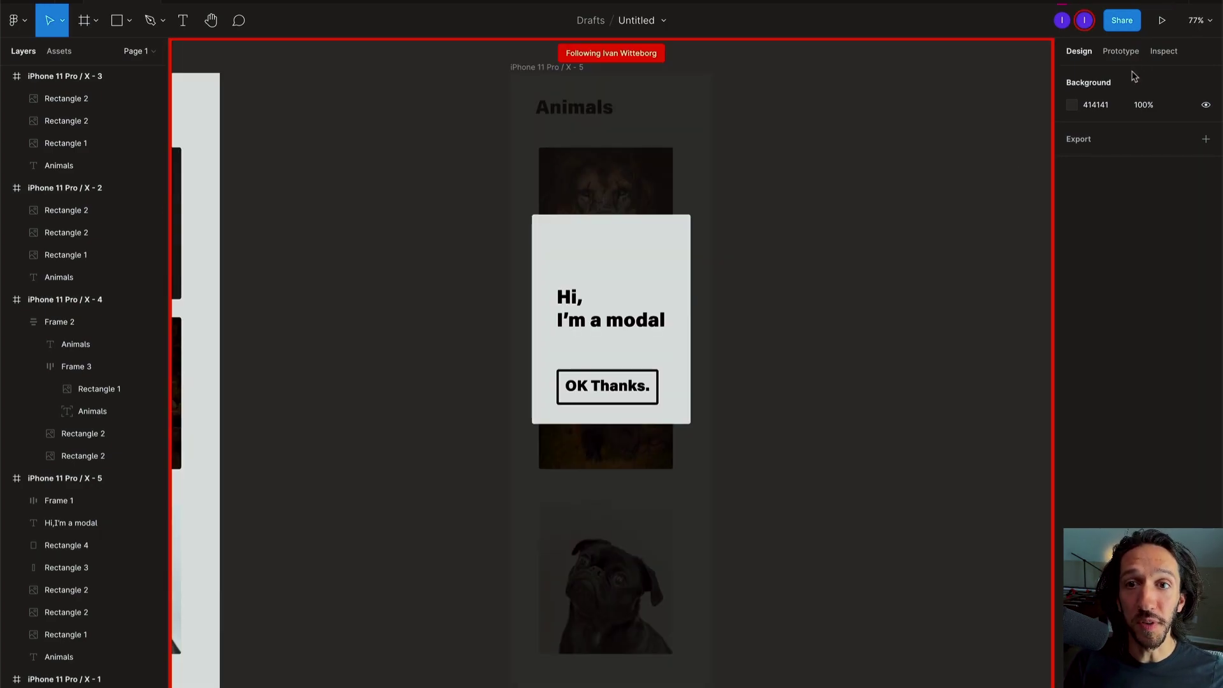
pyautogui.click(1062, 21)
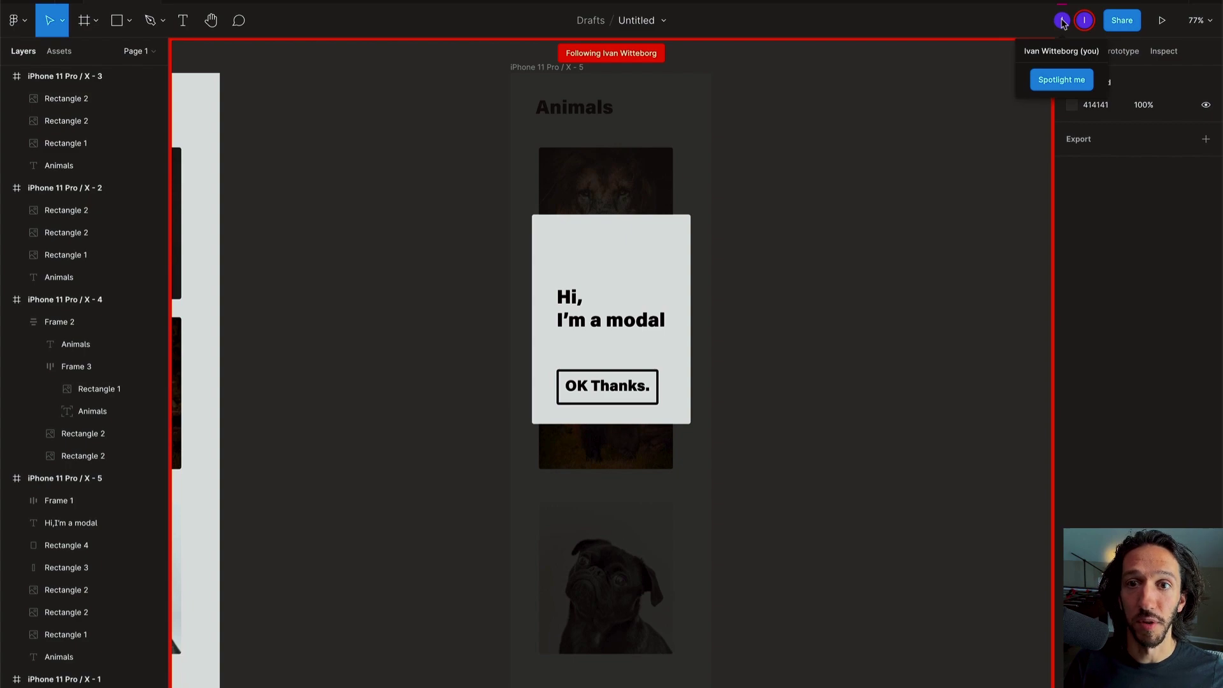
pyautogui.click(1060, 80)
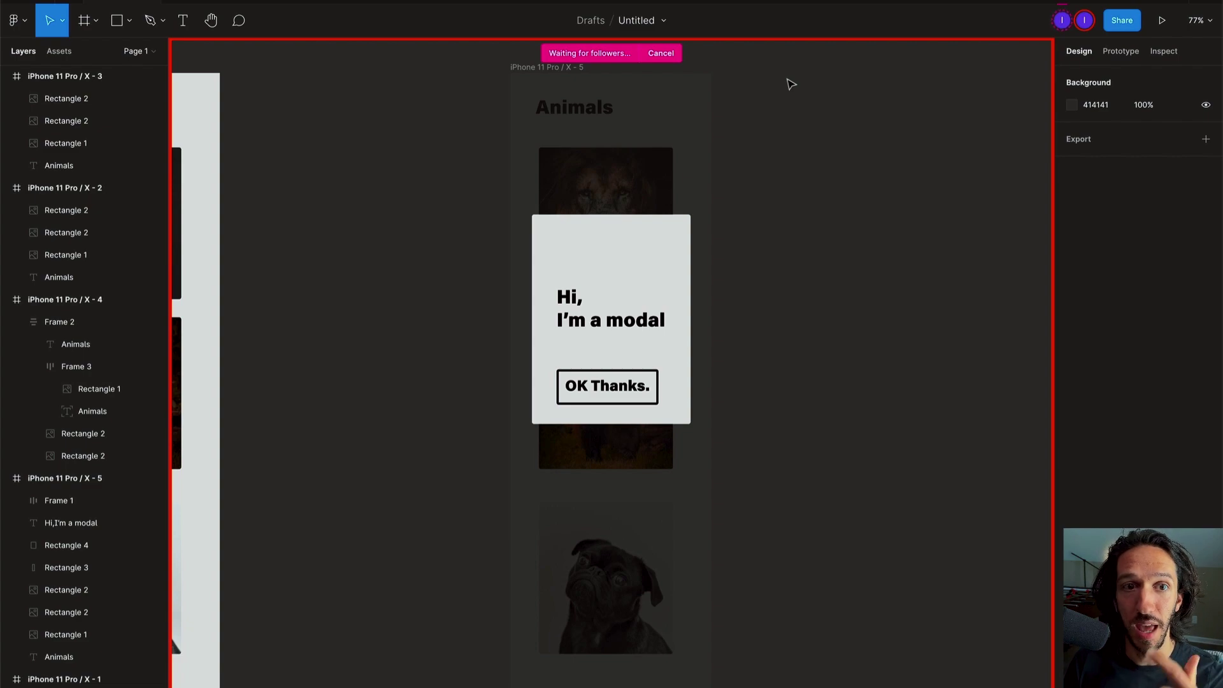
# - Pan and zoom out to 55% to view the X - 3, X - 2 and X - 1 screens
pyautogui.hscroll(5, 818, 162)
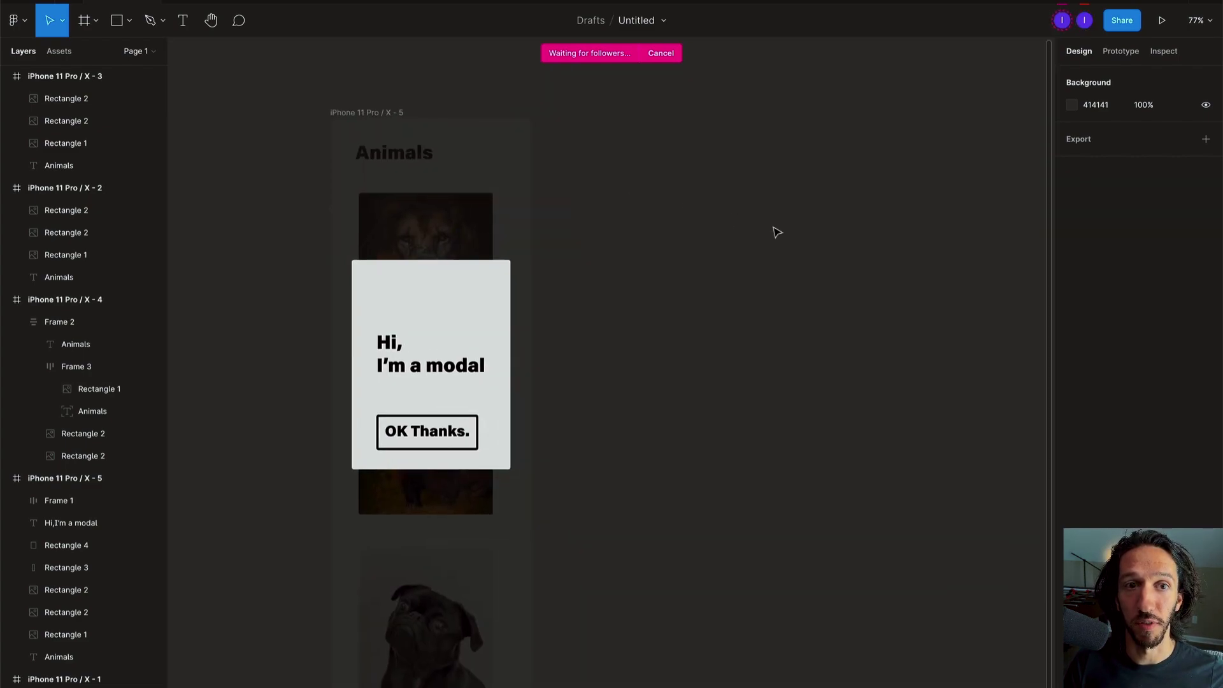
pyautogui.scroll(-3, 772, 229)
pyautogui.hscroll(-5, 723, 150)
pyautogui.scroll(2, 871, 260)
pyautogui.scroll(-2, 811, 299)
pyautogui.hscroll(-1, 805, 317)
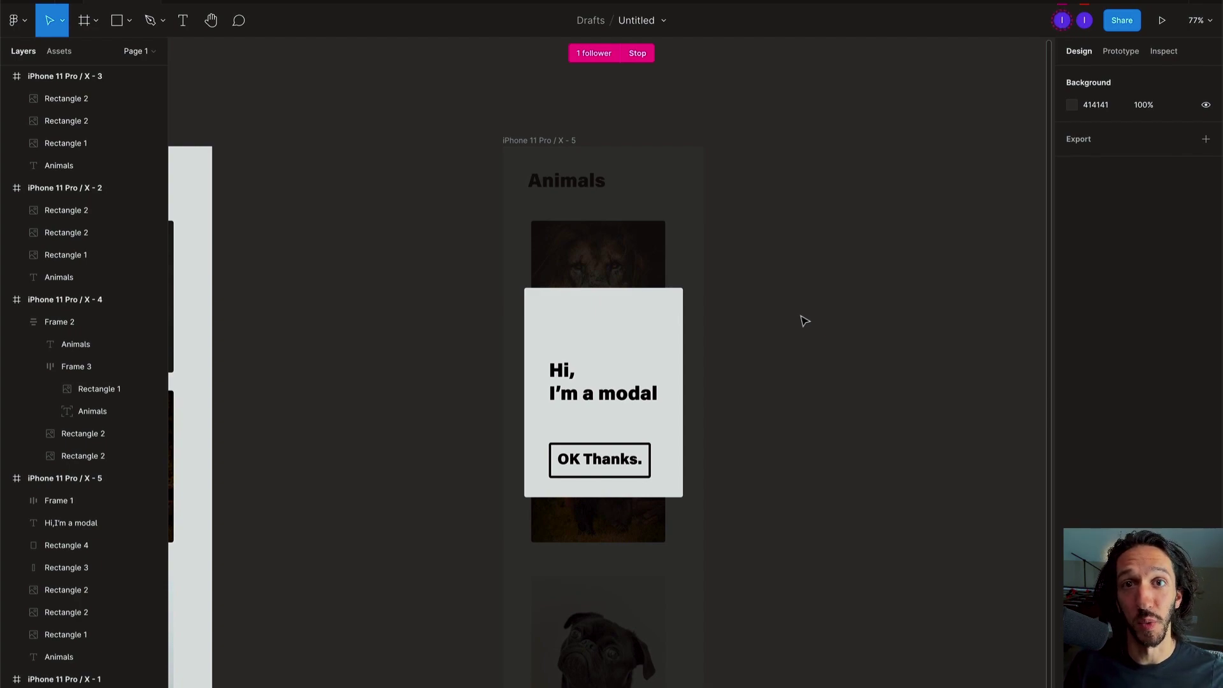
pyautogui.hscroll(-4, 828, 340)
pyautogui.scroll(-2, 828, 341)
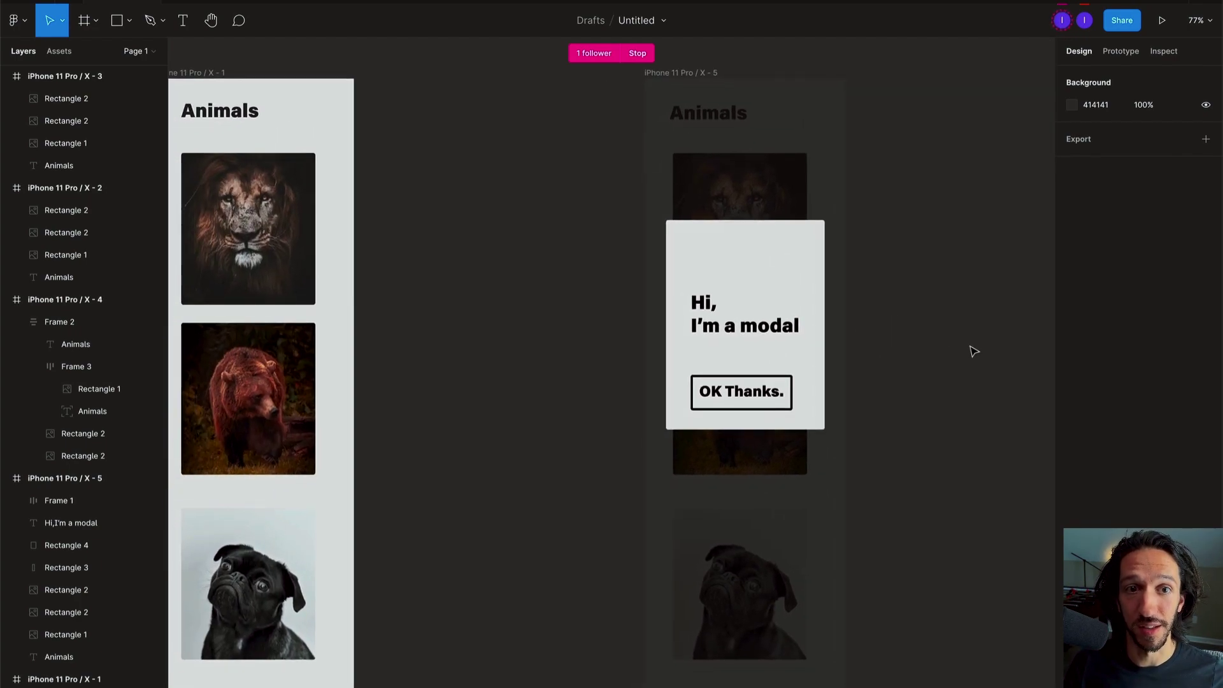
pyautogui.hscroll(3, 905, 300)
pyautogui.scroll(-1, 904, 300)
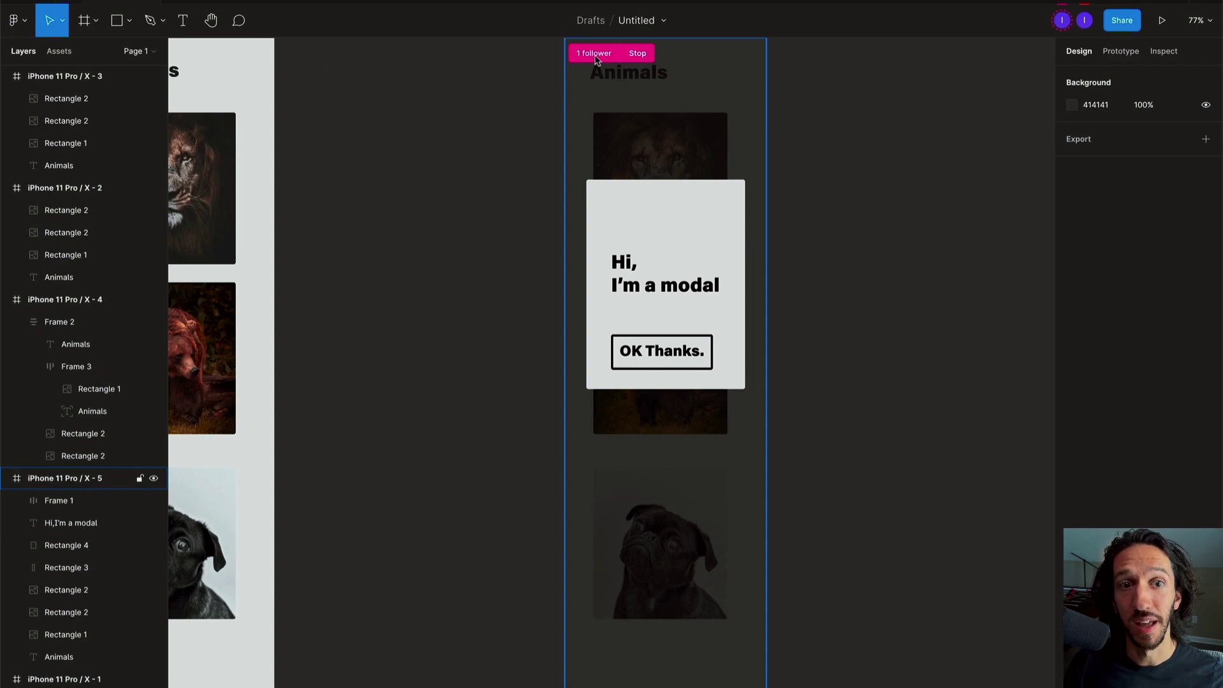
pyautogui.scroll(5, 895, 182)
pyautogui.hscroll(-2, 895, 183)
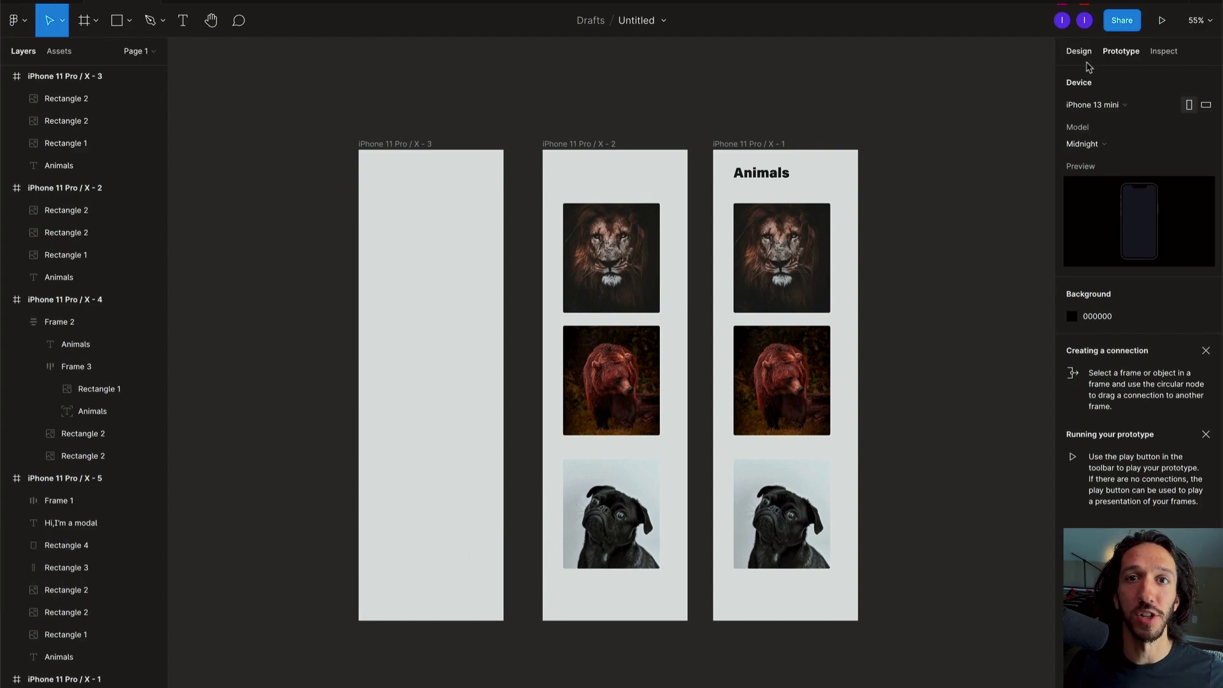
# - Connect frame X - 3 to X - 2 with a Dissolve transition
pyautogui.click(406, 143)
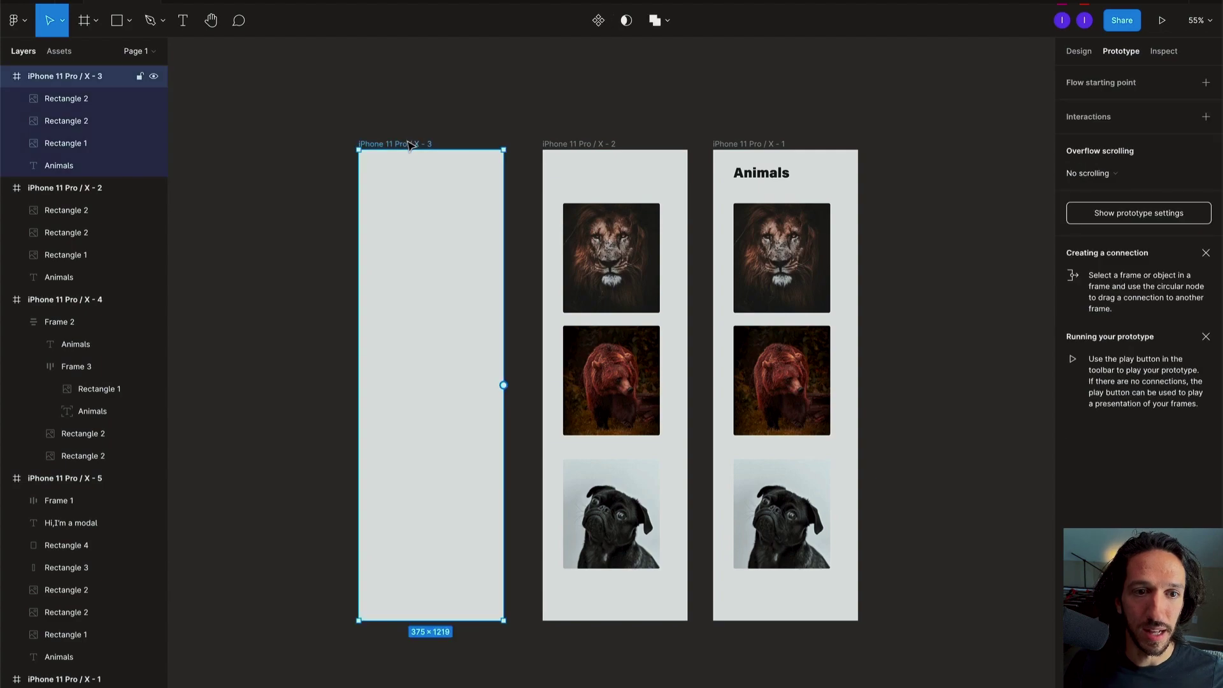
pyautogui.moveTo(504, 385); pyautogui.dragTo(556, 393)
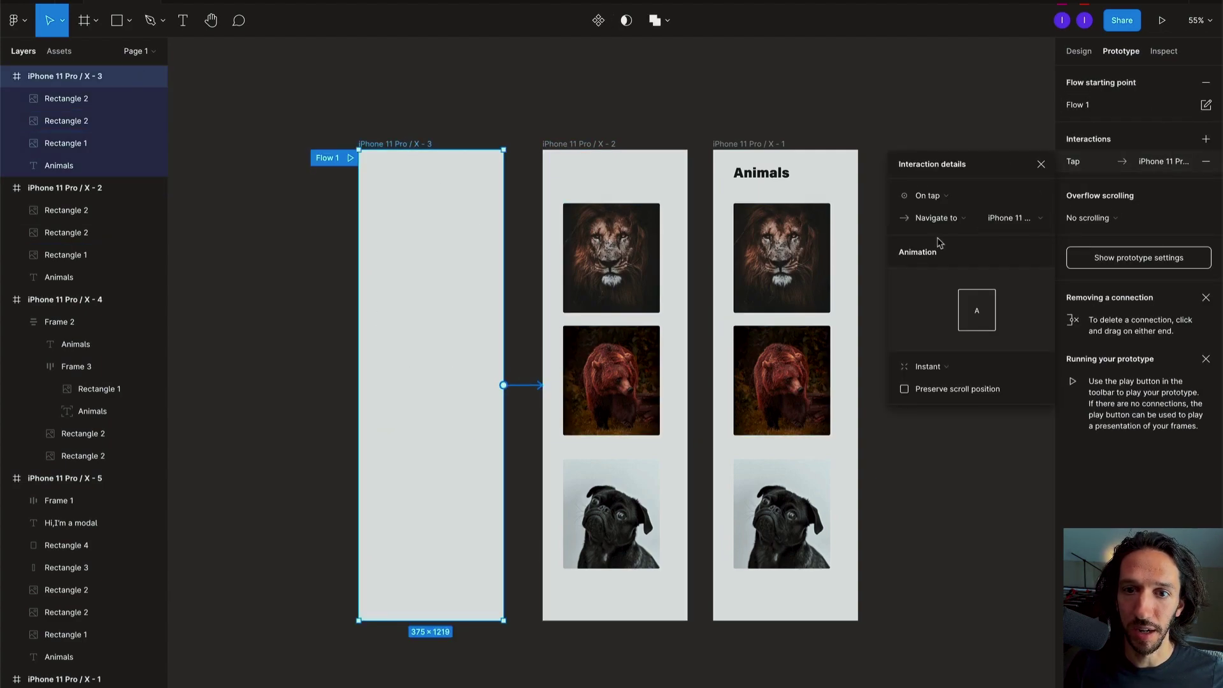
pyautogui.click(937, 367)
pyautogui.click(944, 382)
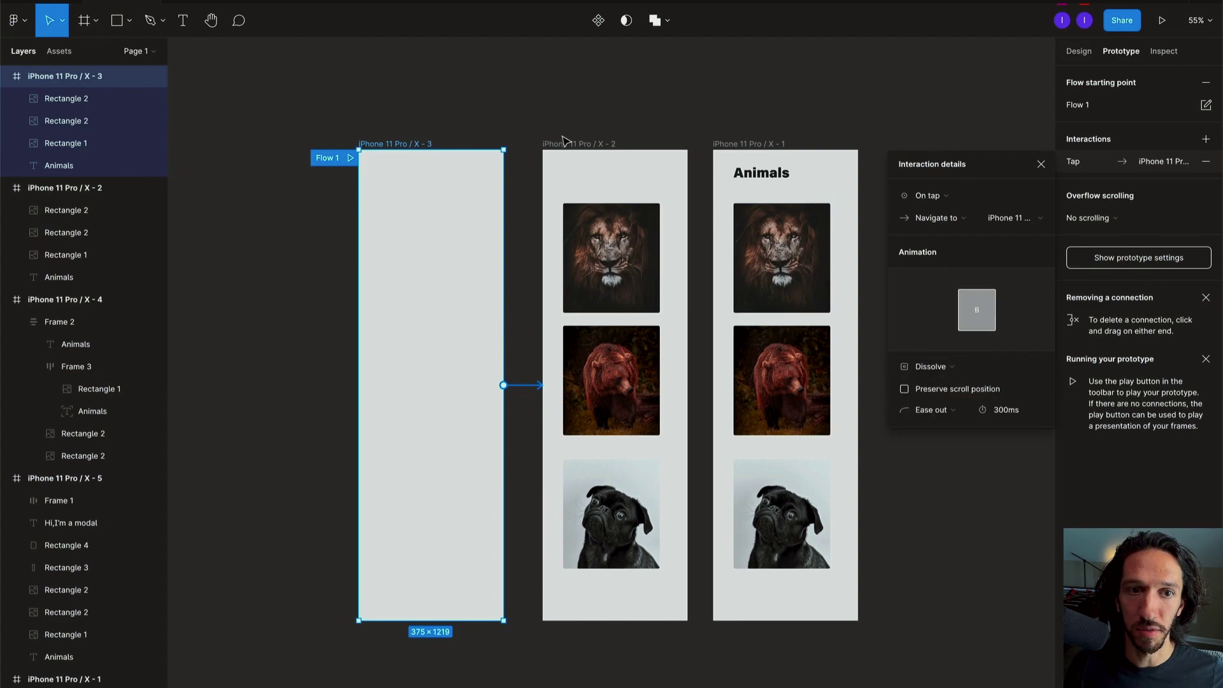
# - Connect frame X - 2 to X - 1 with a Smart animate transition
pyautogui.click(578, 155)
pyautogui.moveTo(686, 385); pyautogui.dragTo(703, 182)
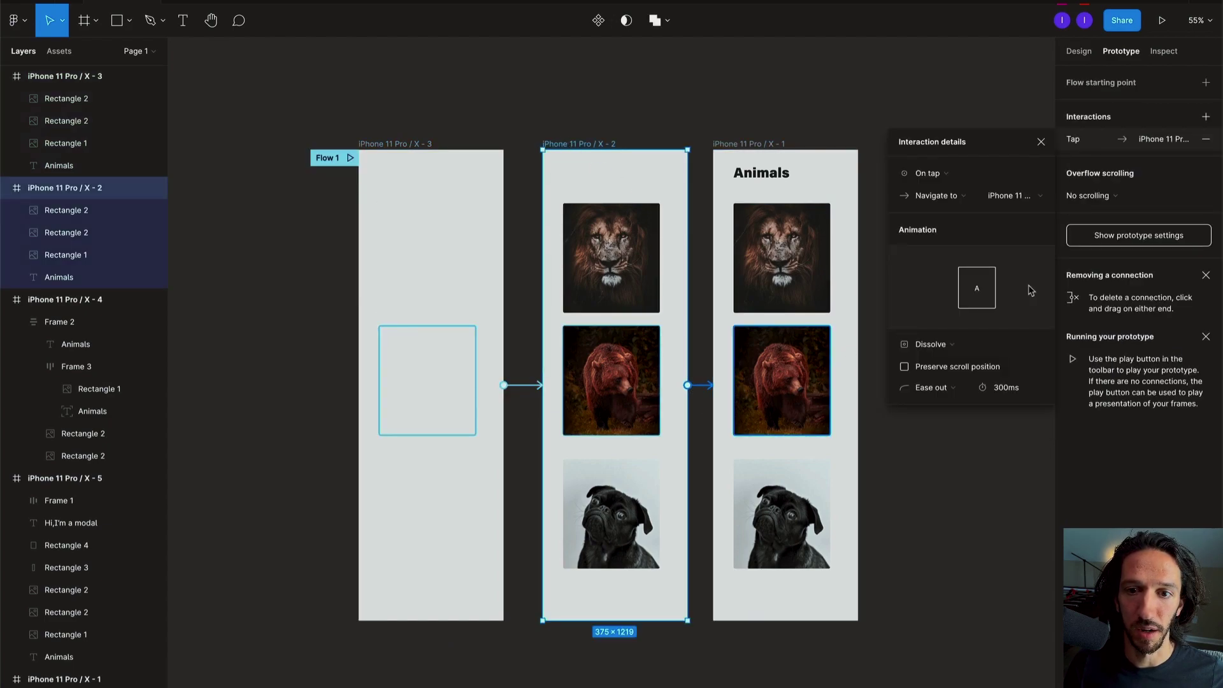
pyautogui.click(933, 344)
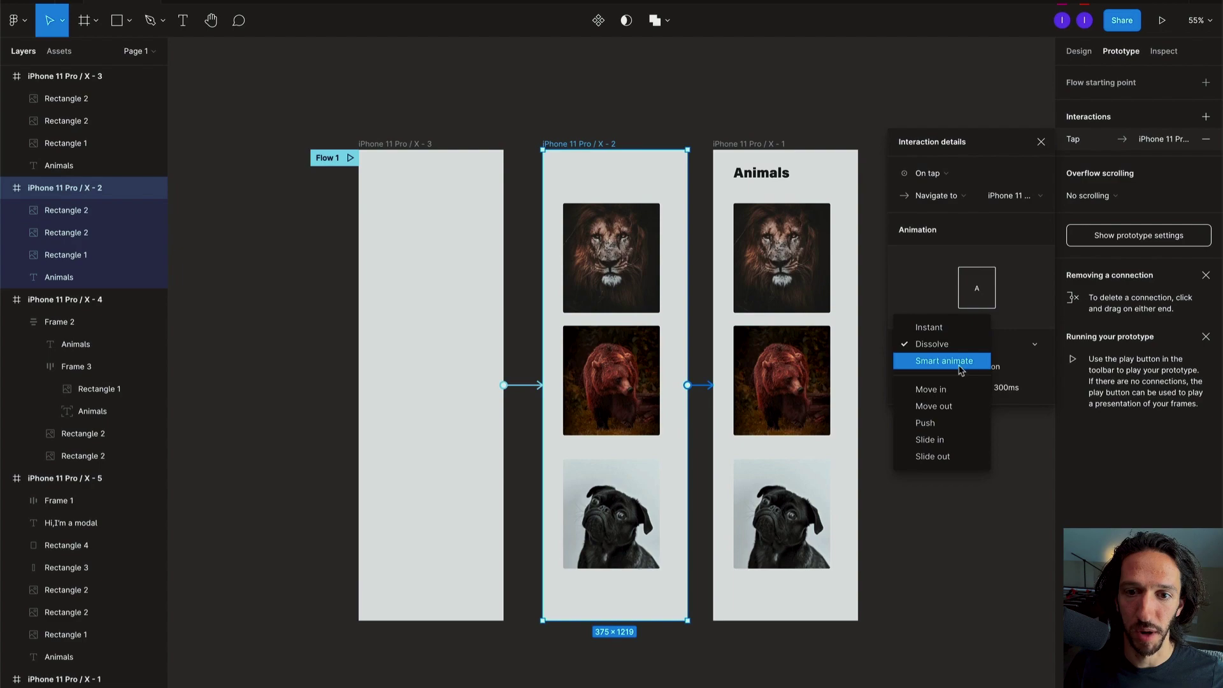
pyautogui.click(952, 360)
pyautogui.click(750, 181)
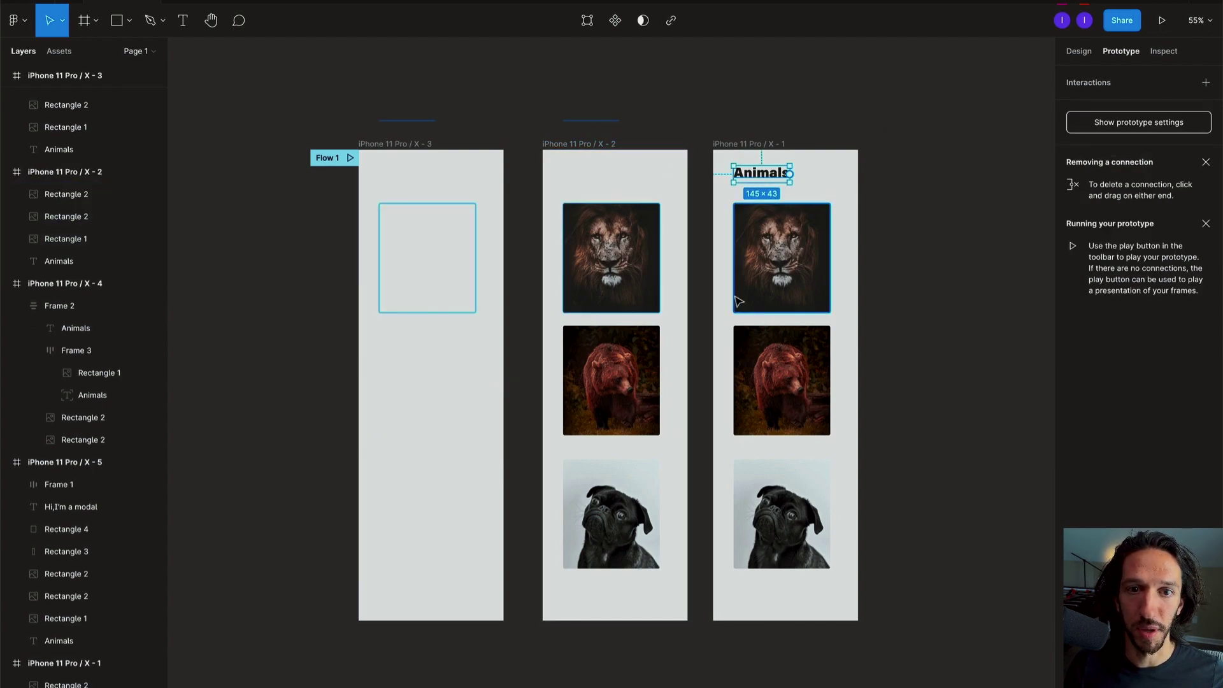
# - Try a custom S-shaped bezier easing on the X - 2 connection, then the Quick spring
pyautogui.click(616, 147)
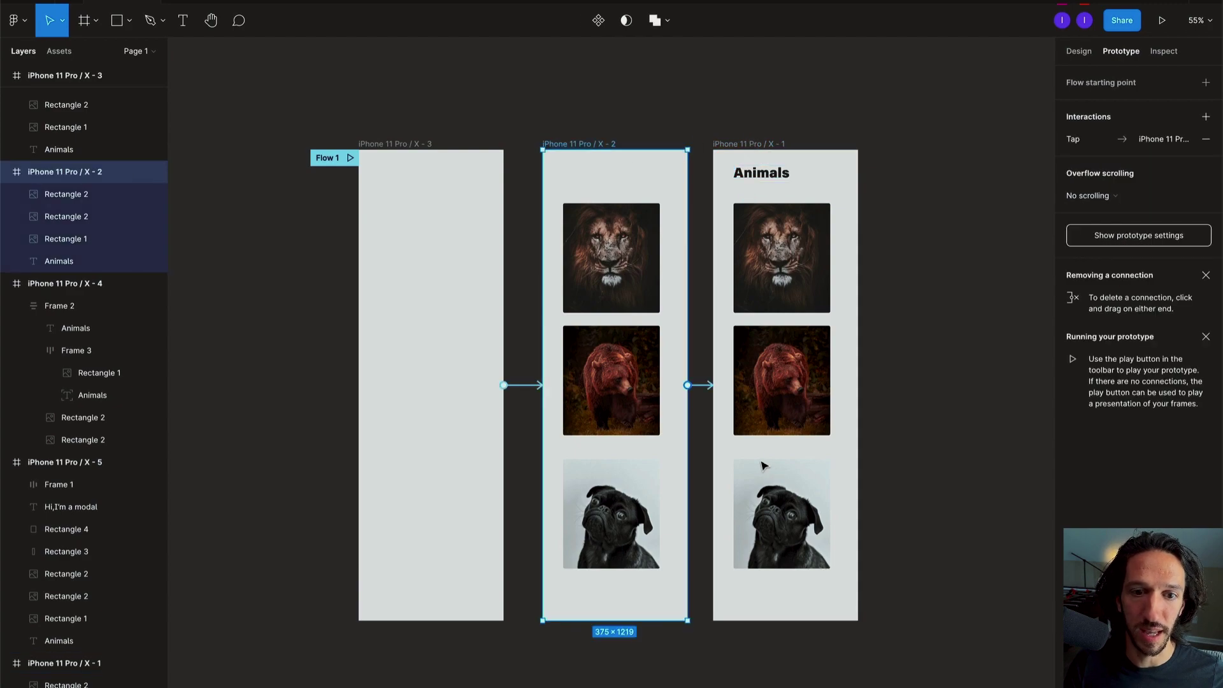
pyautogui.click(707, 386)
pyautogui.click(944, 370)
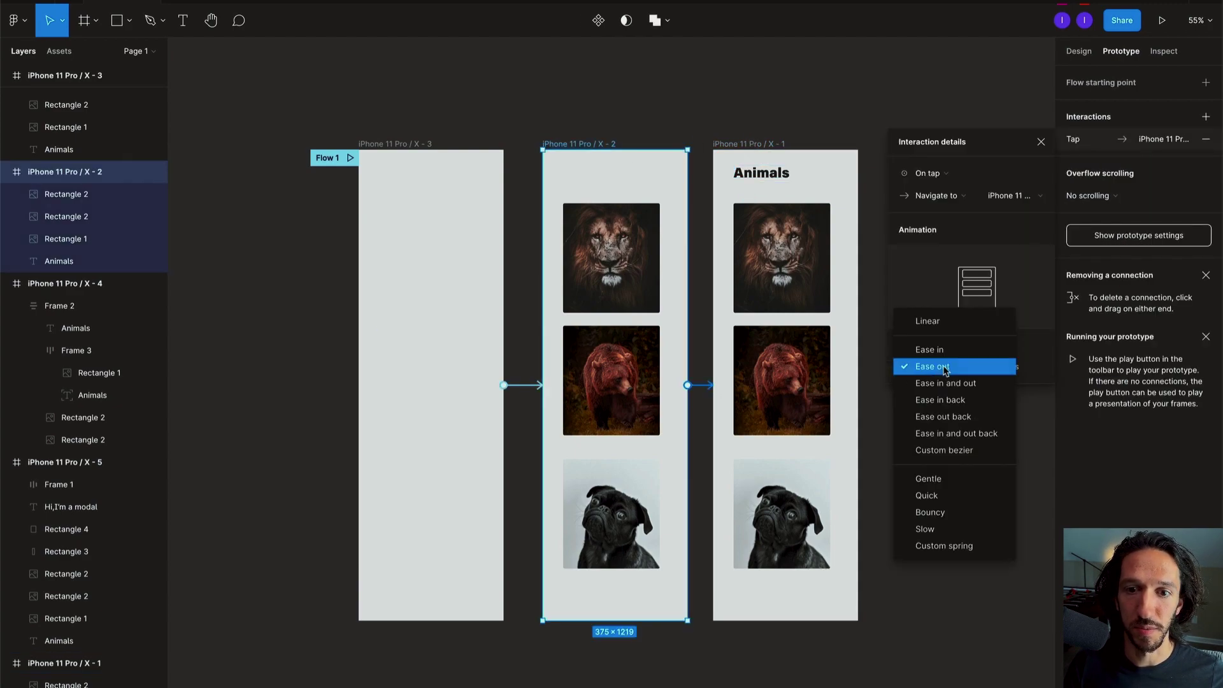
pyautogui.click(971, 452)
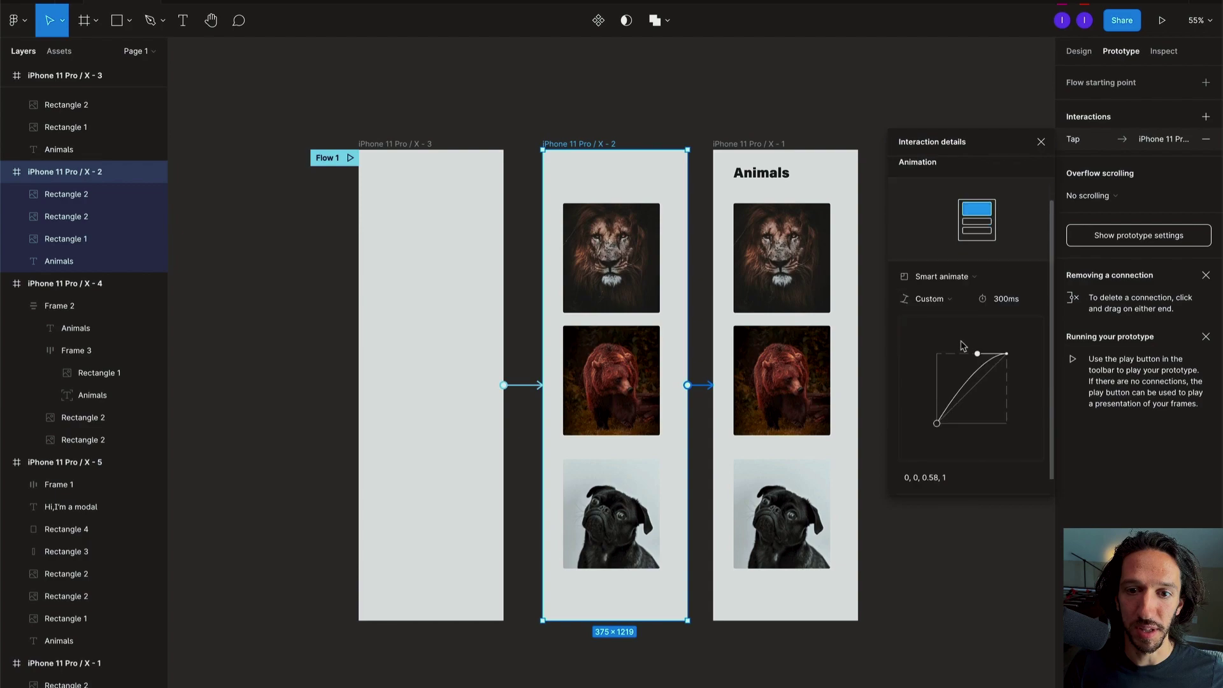
pyautogui.moveTo(936, 423); pyautogui.dragTo(968, 418)
pyautogui.click(933, 298)
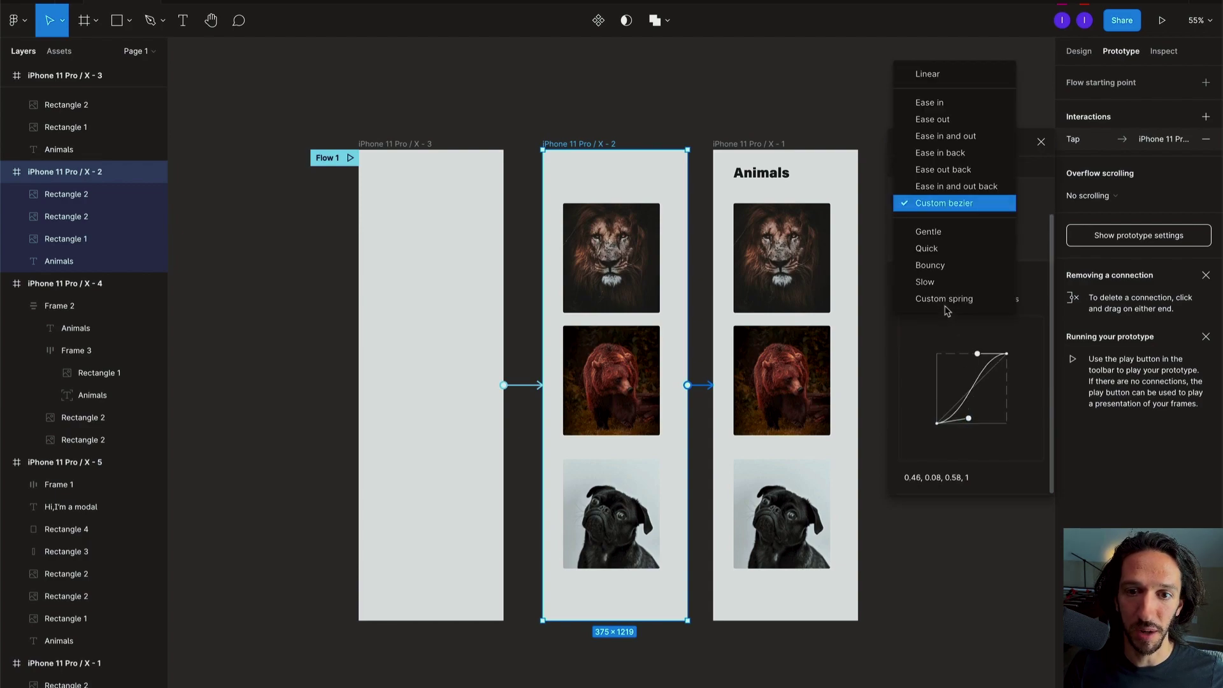
pyautogui.click(948, 246)
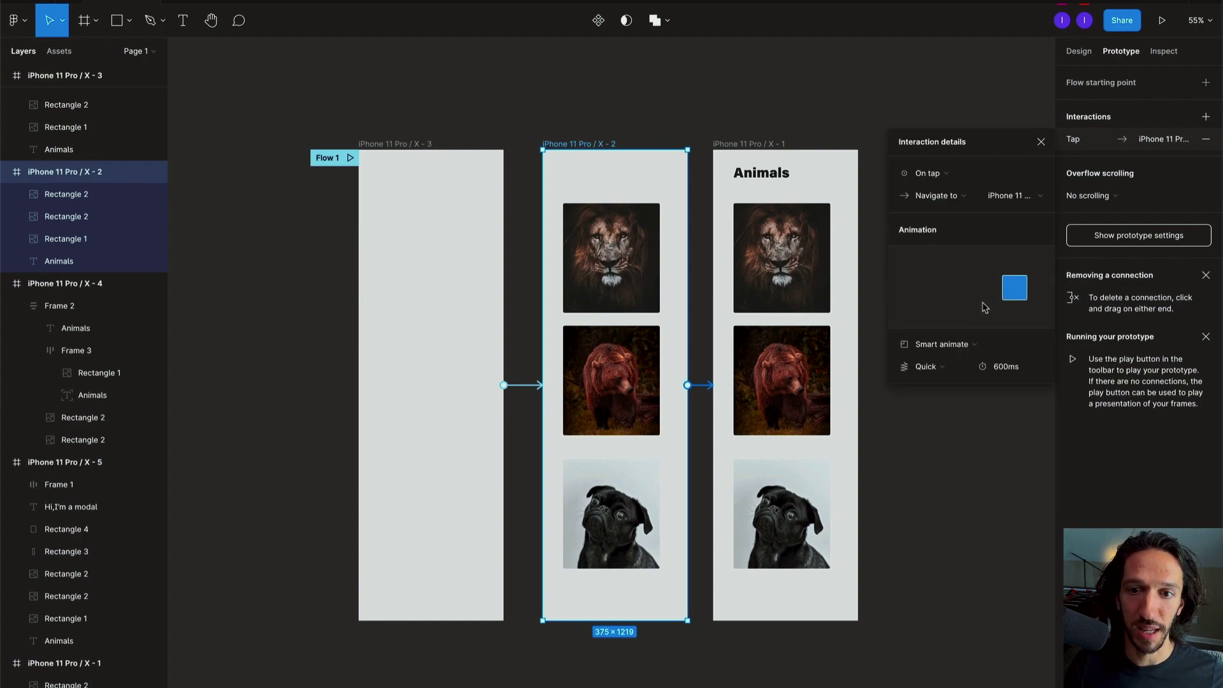
# - Keep Smart animate and set a Custom spring easing with stiffness tuned to be bouncier
pyautogui.click(941, 344)
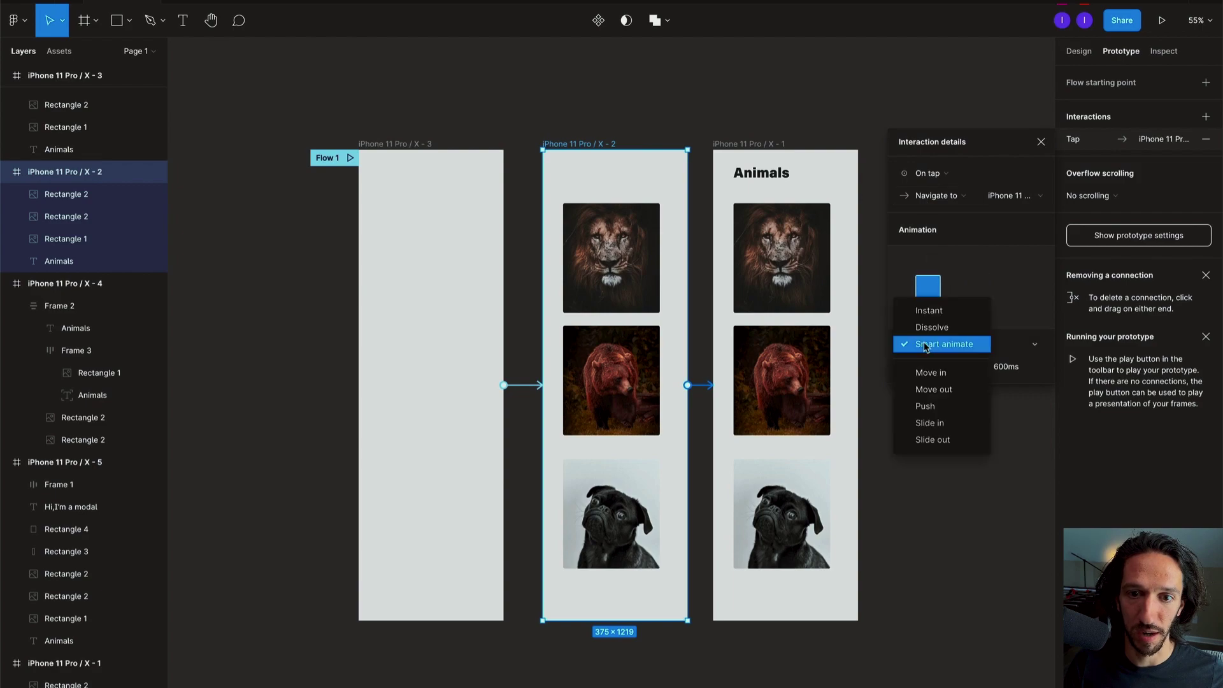
pyautogui.click(946, 347)
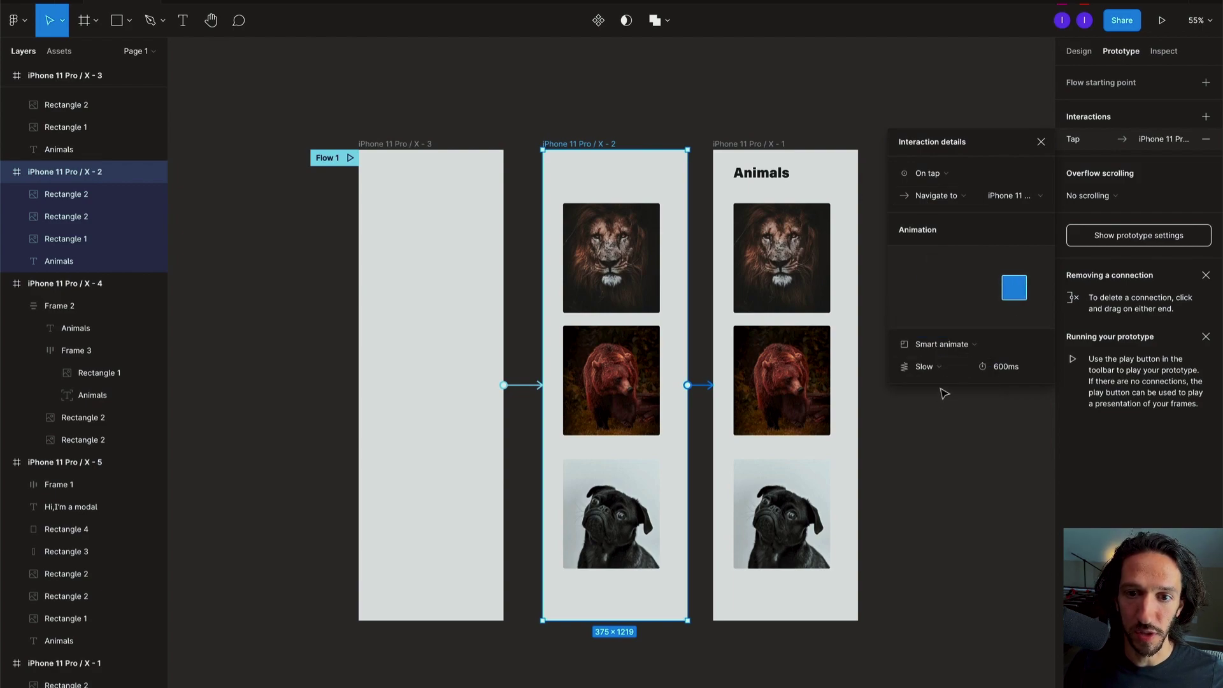
pyautogui.click(942, 369)
pyautogui.click(943, 383)
pyautogui.moveTo(946, 476); pyautogui.dragTo(925, 400)
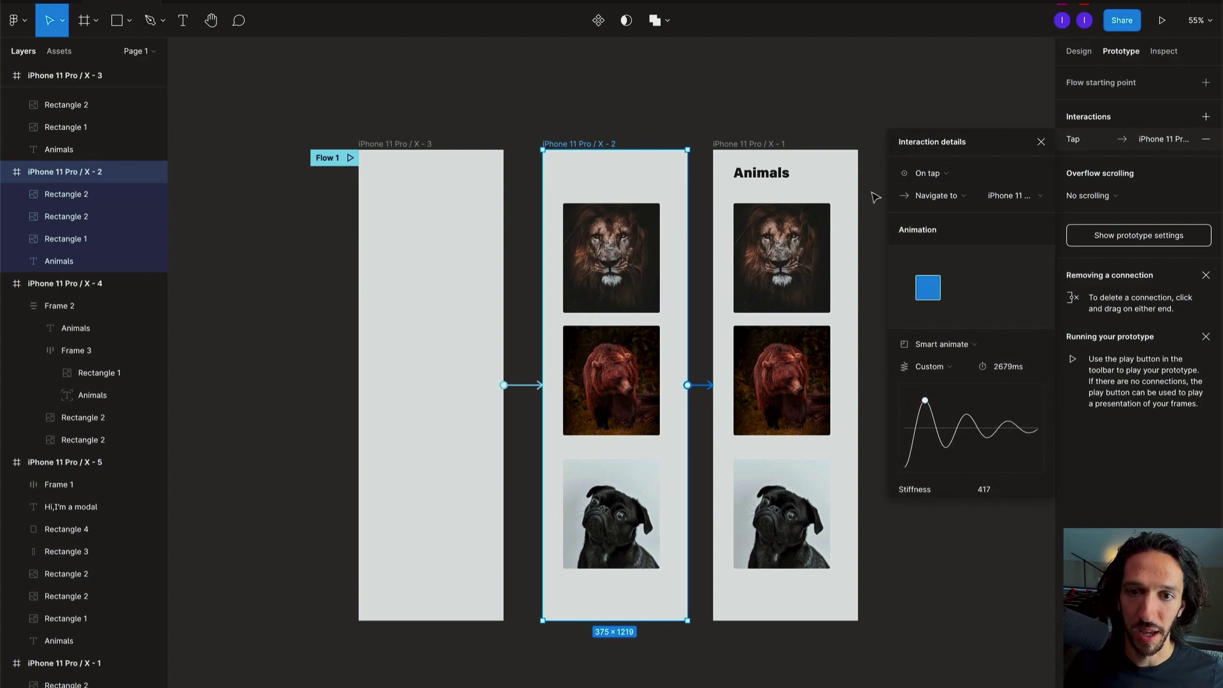
pyautogui.click(369, 159)
# - Play Flow 1 from frame X - 3 in presentation view
pyautogui.click(350, 157)
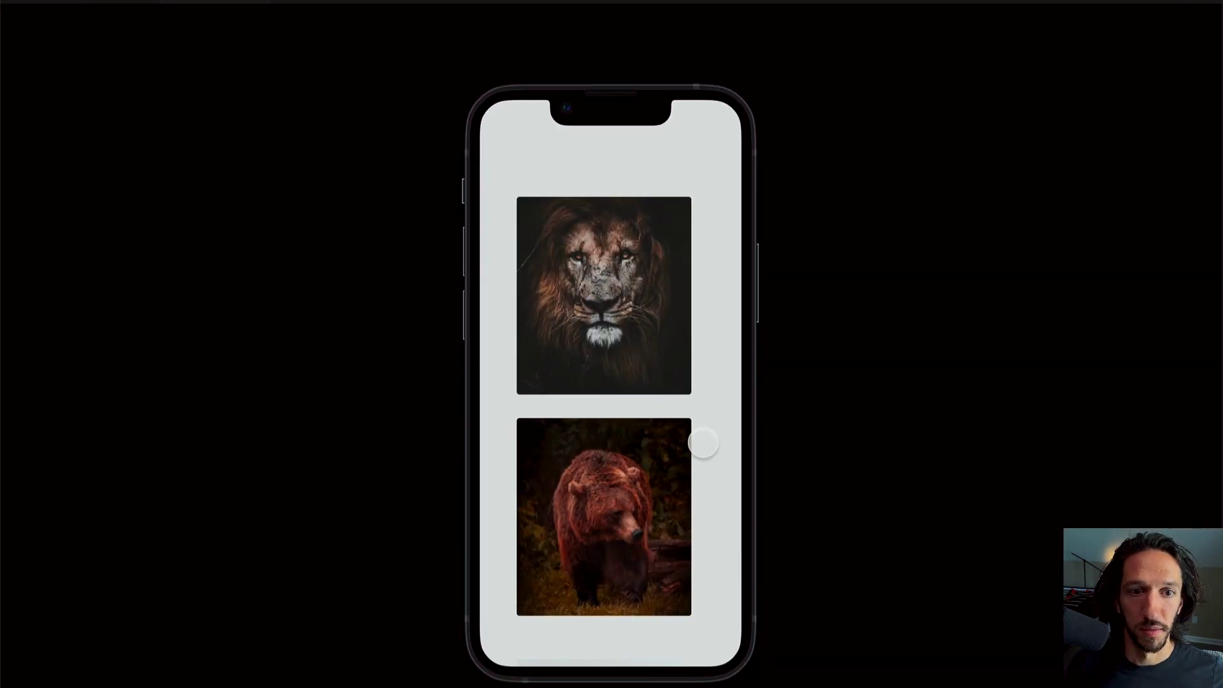